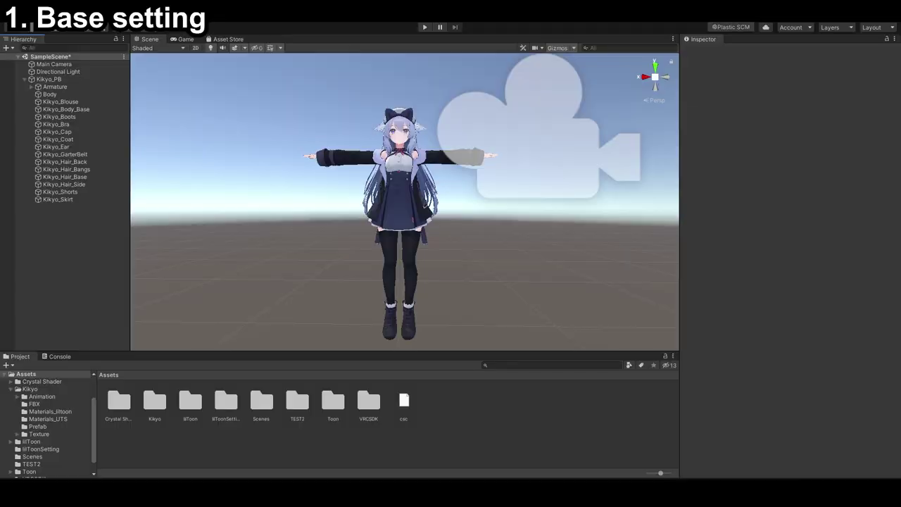
Step: Import the complete dolphin shorts set package and add the dolphin set prefab from the poi dolphin set folder to the scene
drag(494, 421, 494, 421)
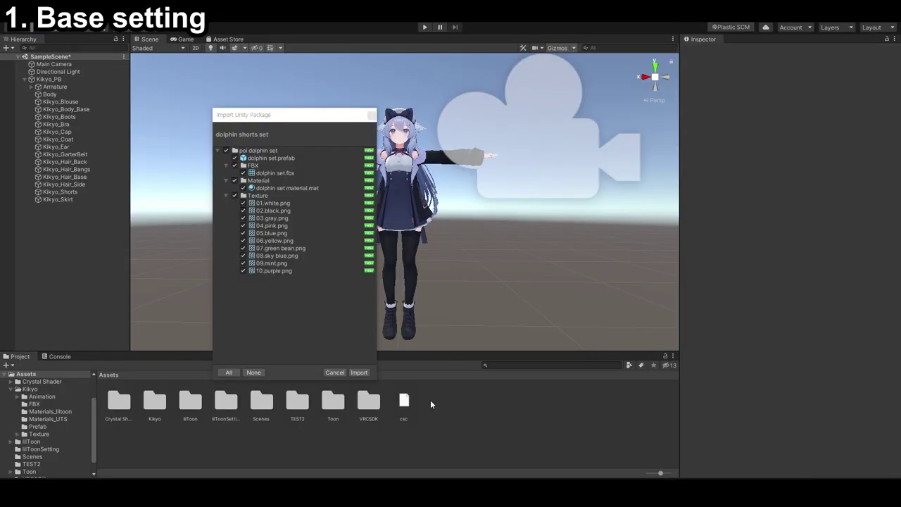
click(360, 376)
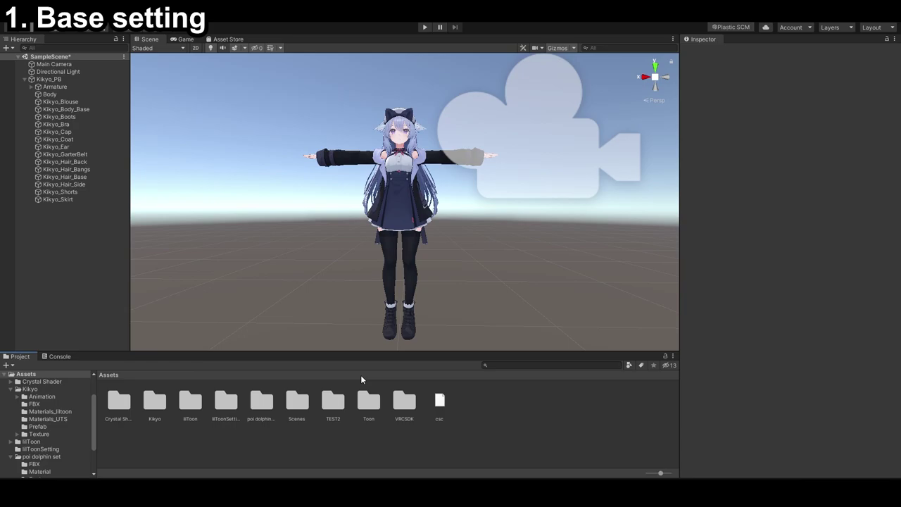
click(261, 402)
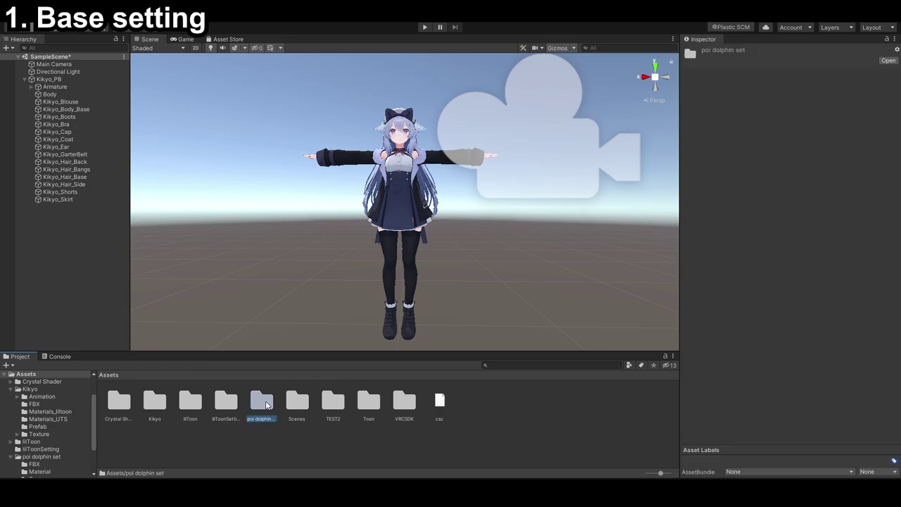
double_click(263, 403)
drag(168, 348, 90, 279)
click(72, 259)
Step: Unpack the dolphin set prefab completely in the scene
click(61, 208)
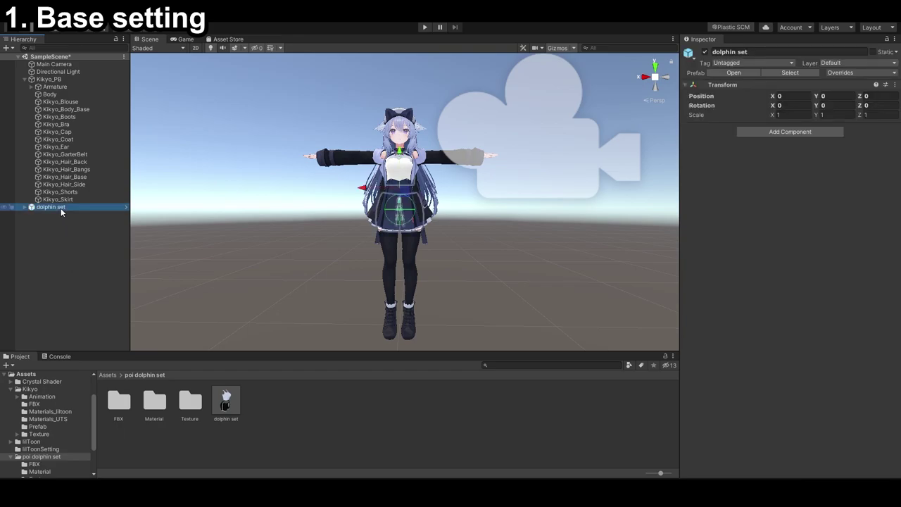
right_click(61, 207)
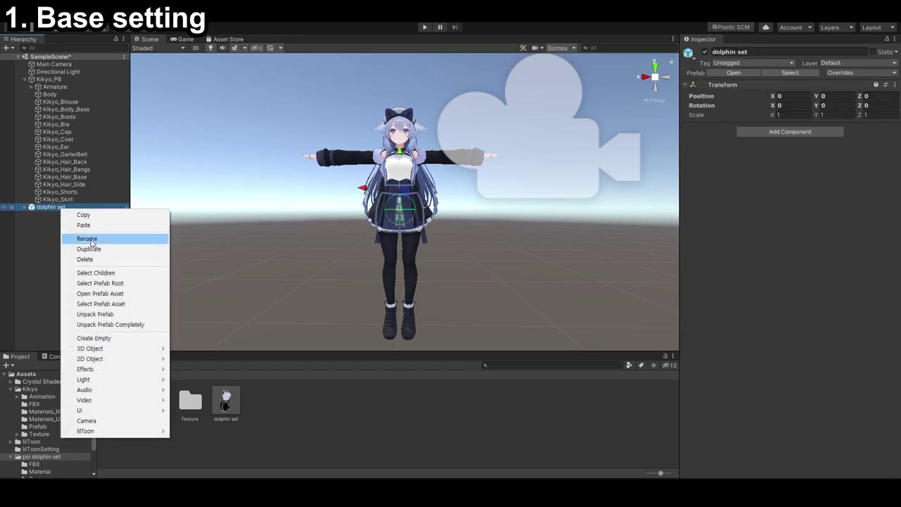
click(108, 324)
Step: Deactivate the avatar's Kikyo_Blouse, Kikyo_Boots and Kikyo_Bra objects
click(49, 79)
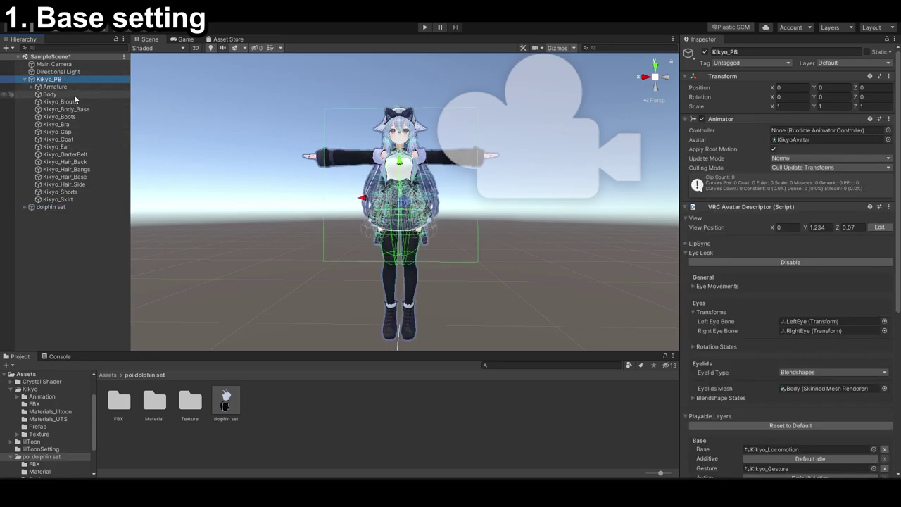
click(75, 102)
click(706, 52)
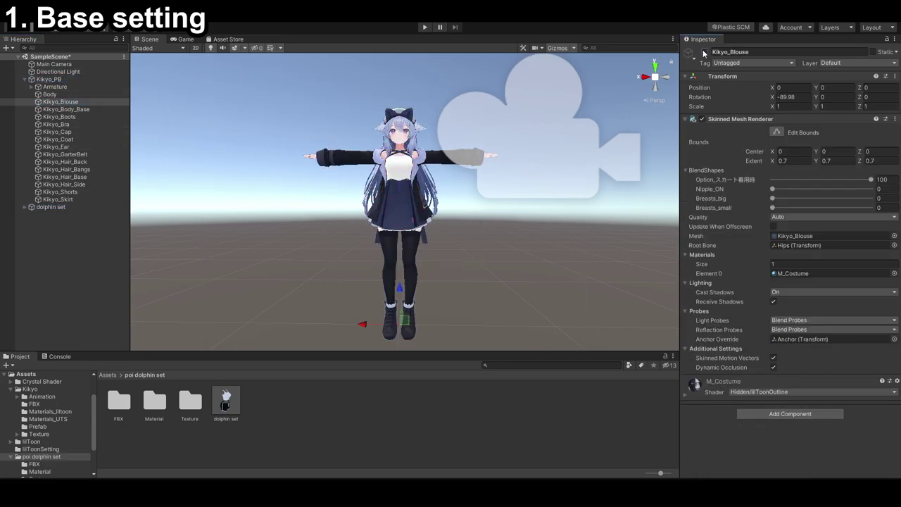
click(87, 109)
click(85, 116)
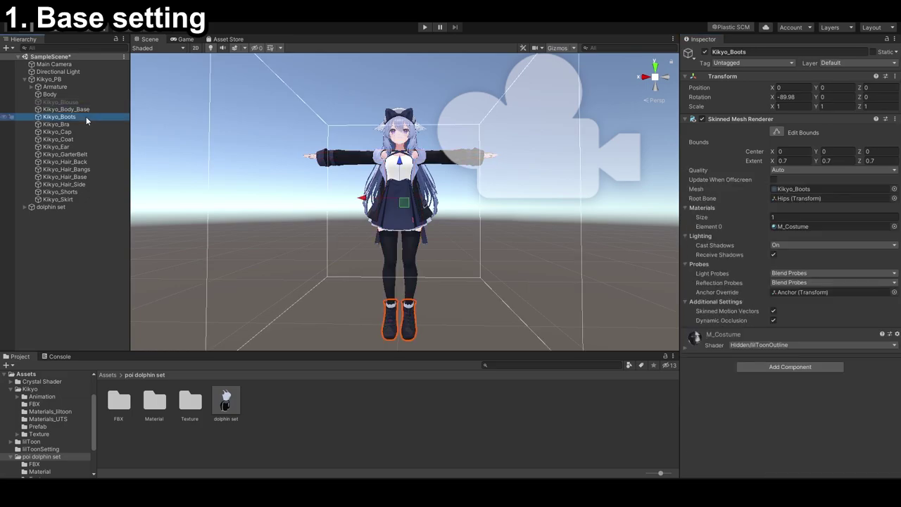
click(705, 52)
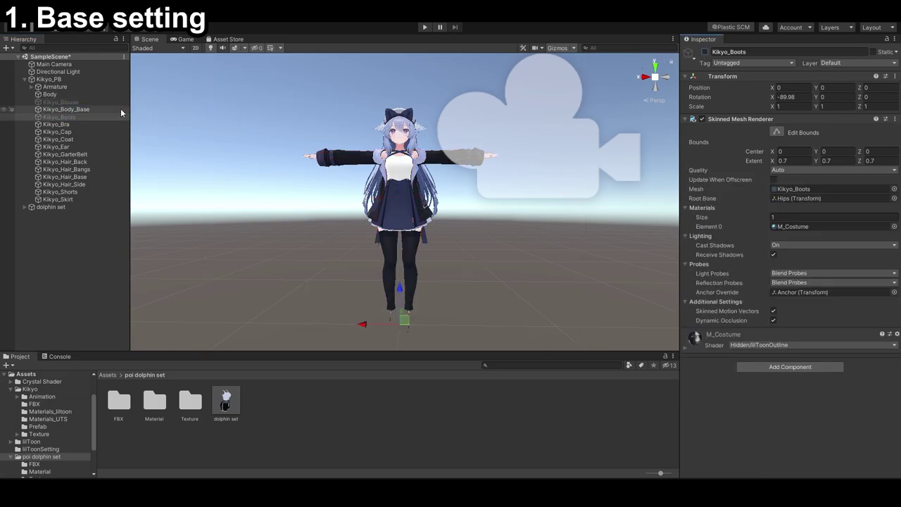
click(85, 124)
click(705, 52)
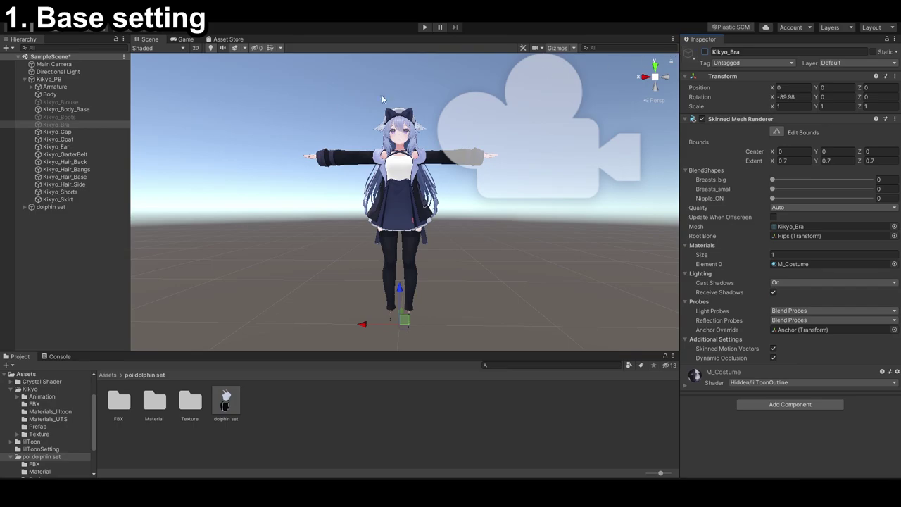
Step: Deactivate the avatar's Kikyo_Cap, Kikyo_Coat, Kikyo_Ear and Kikyo_GarterBelt objects
click(80, 131)
click(705, 52)
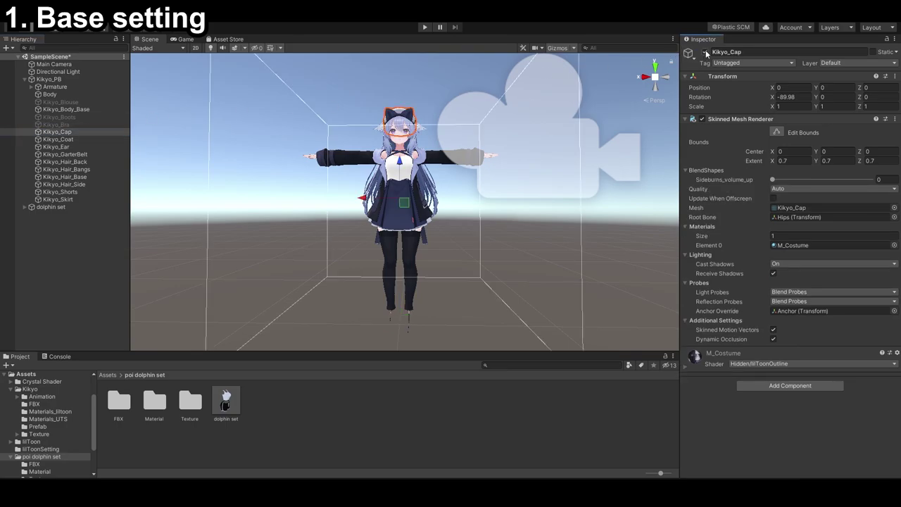
click(77, 139)
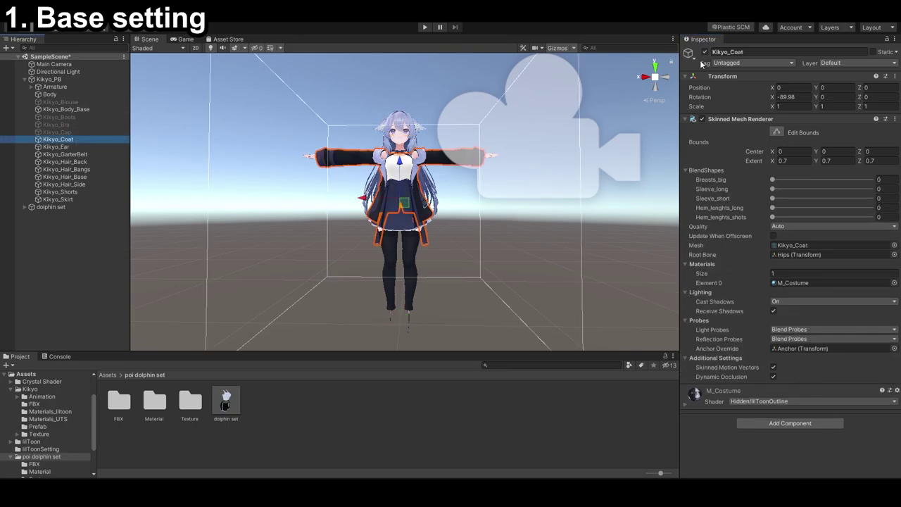
click(705, 52)
click(93, 145)
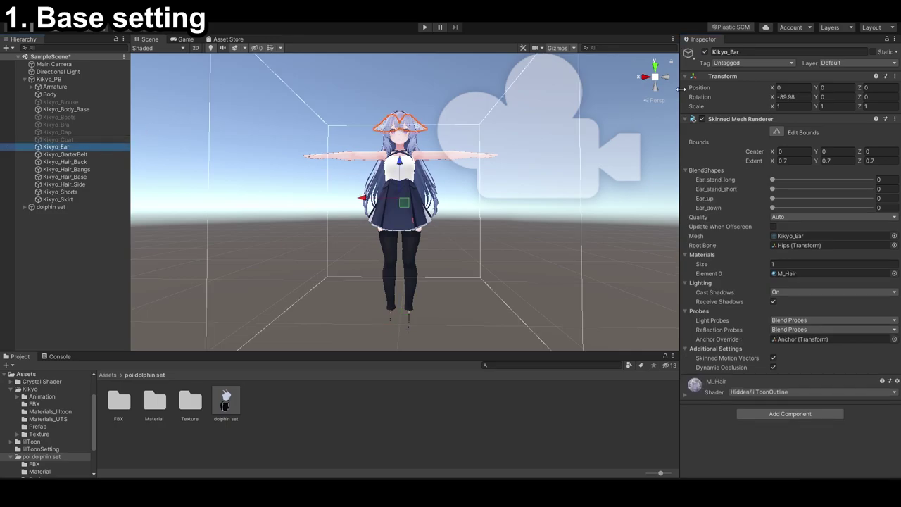
click(705, 52)
click(96, 154)
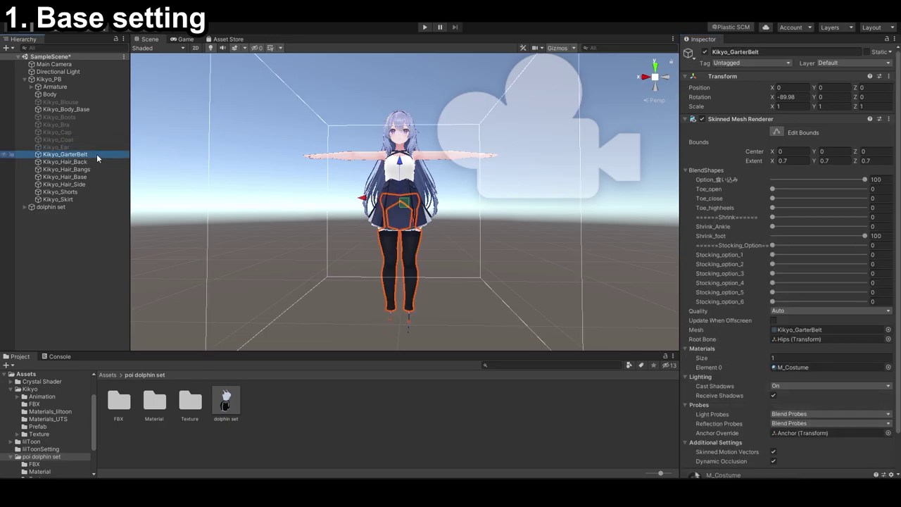
click(705, 52)
Step: Deactivate the avatar's Kikyo_Shorts and Kikyo_Skirt objects, leaving the hair objects active
click(90, 162)
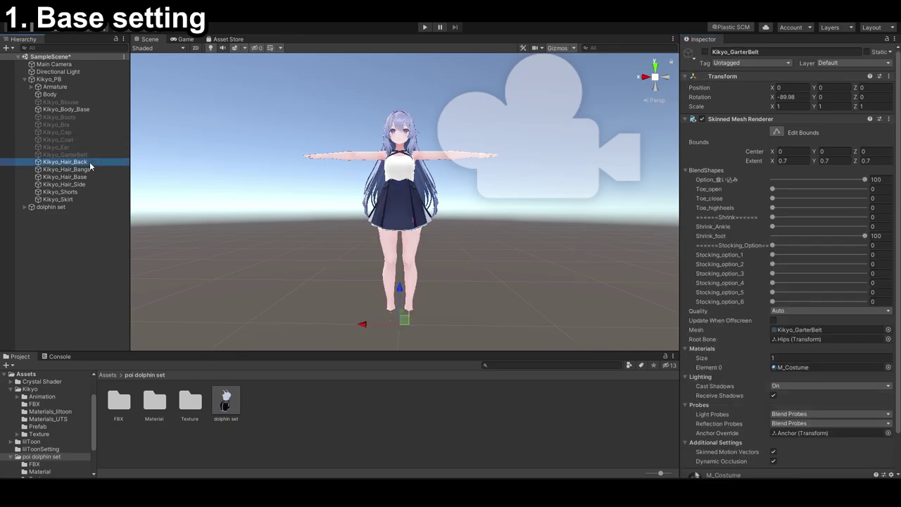
click(90, 169)
click(89, 177)
click(84, 199)
click(84, 191)
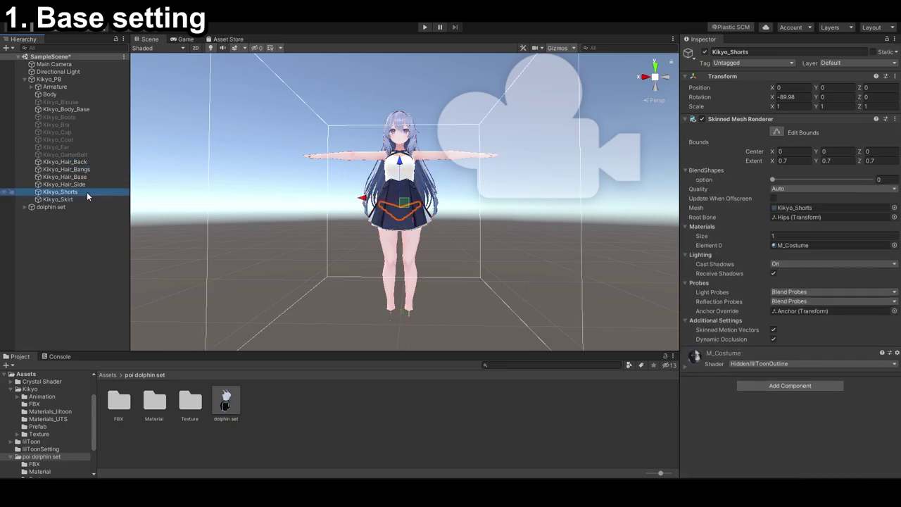
click(704, 52)
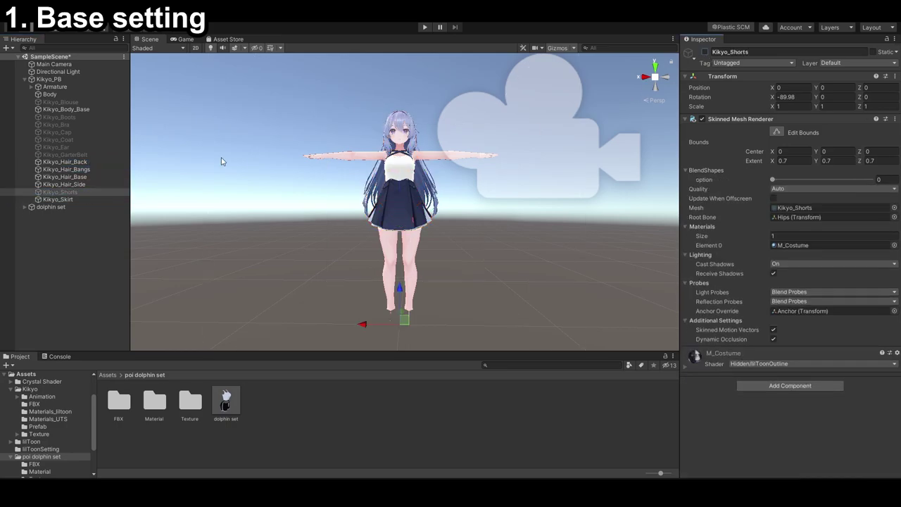
click(86, 199)
click(705, 52)
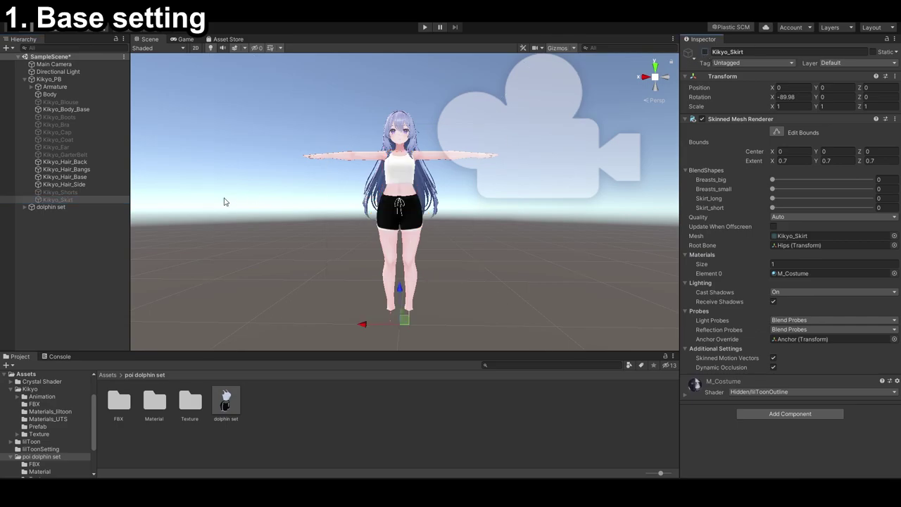
Step: Set the Option_食い込み and Shrink_Foot blendshapes of Kikyo_Body_Base to 0
click(454, 160)
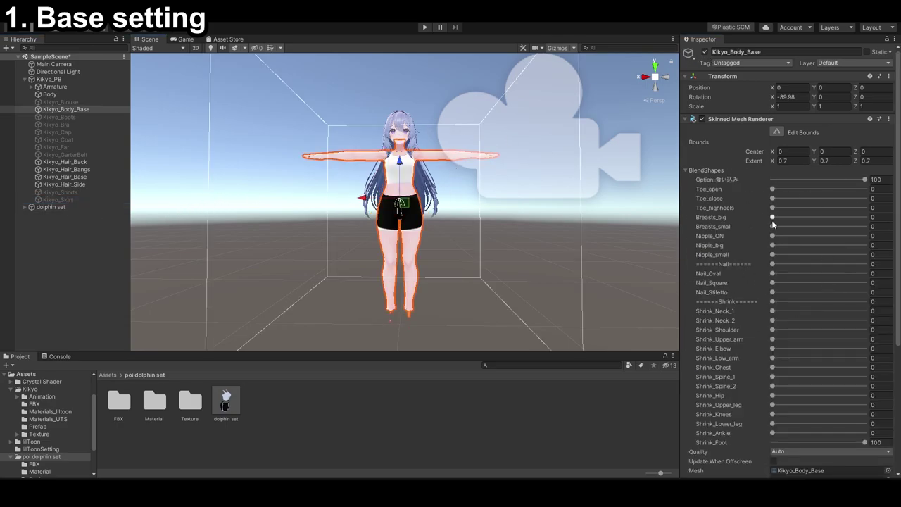
drag(859, 182, 857, 184)
drag(865, 442, 745, 441)
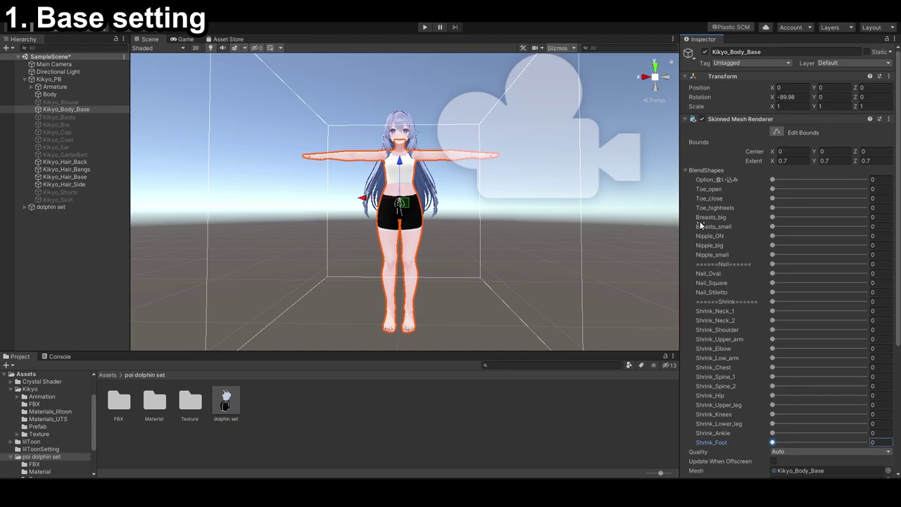
Step: Set the Breasts_small and Shrink_Hip blendshapes of Kikyo_Body_Base to 100 and deselect the body
drag(772, 227, 818, 231)
drag(774, 398, 870, 396)
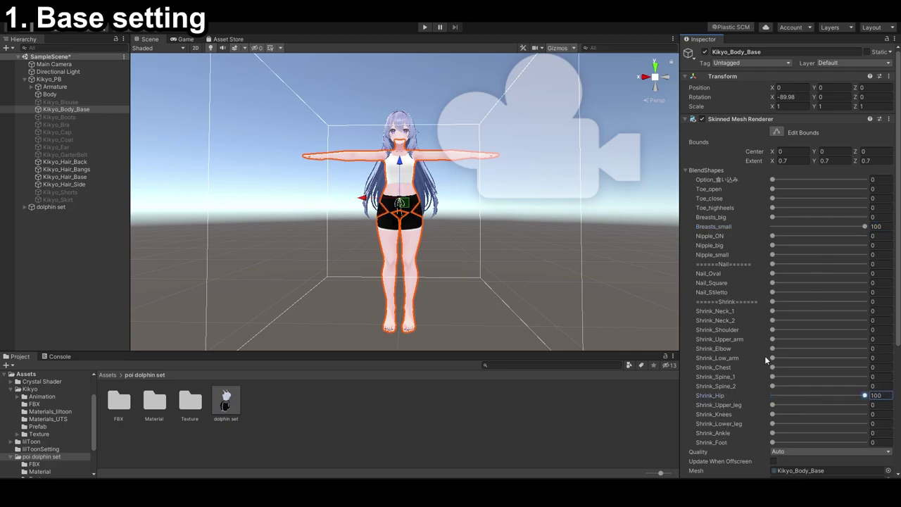
click(528, 238)
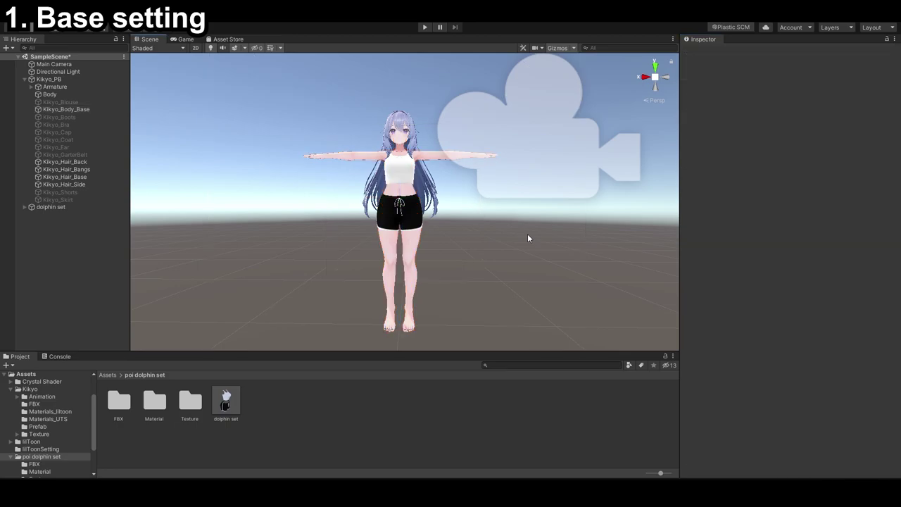
Step: Try the Breasts small blendshape on the dolphin set's top, viewed from the side
click(73, 208)
click(413, 169)
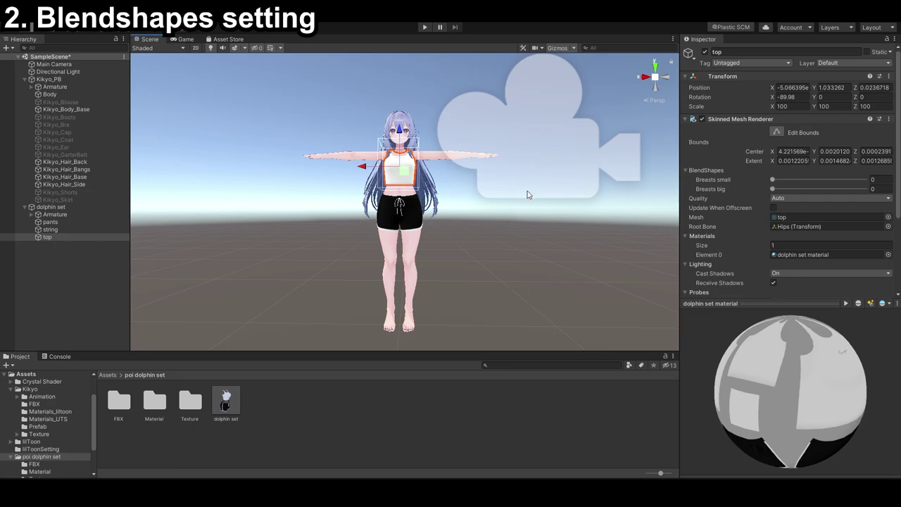
key(f)
alt+drag(534, 195, 334, 211)
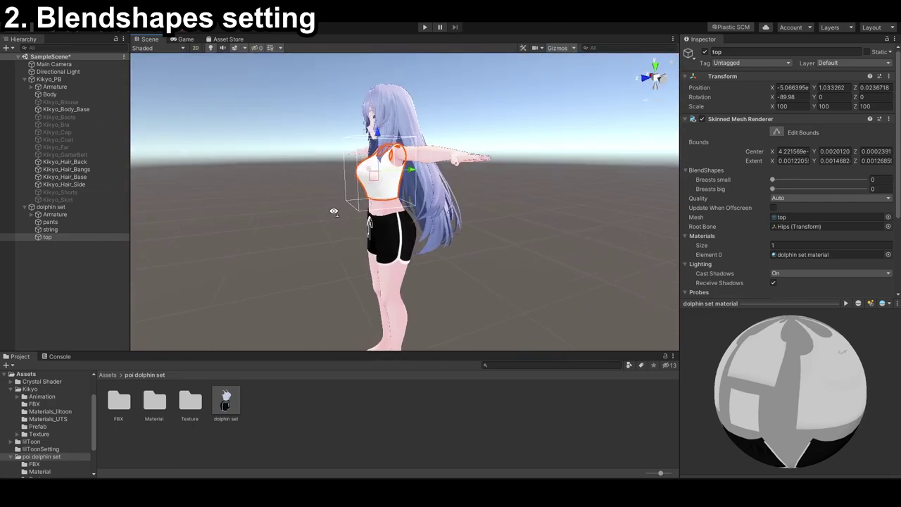
scroll(334, 211, up, 3)
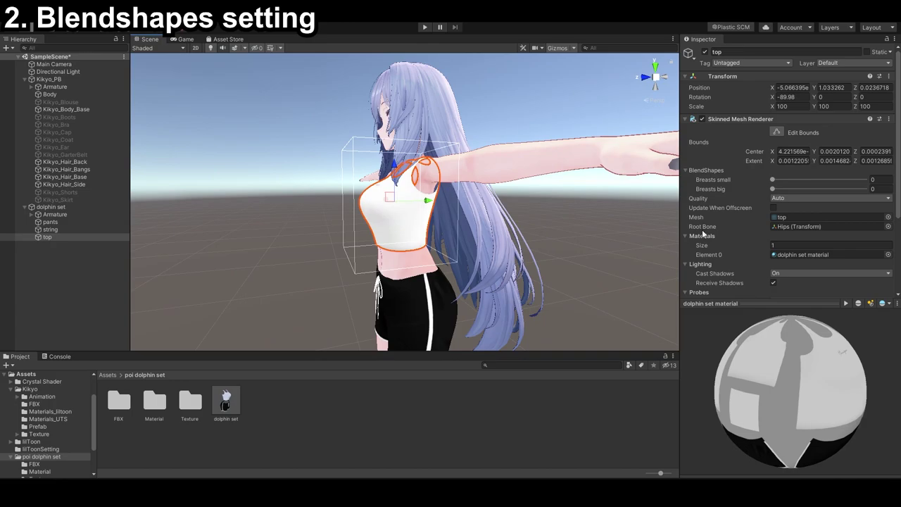
mouse_move(773, 180)
mouse_down()
mouse_move(868, 176)
mouse_move(743, 190)
mouse_move(831, 188)
mouse_move(775, 189)
mouse_move(831, 189)
mouse_move(768, 197)
mouse_up()
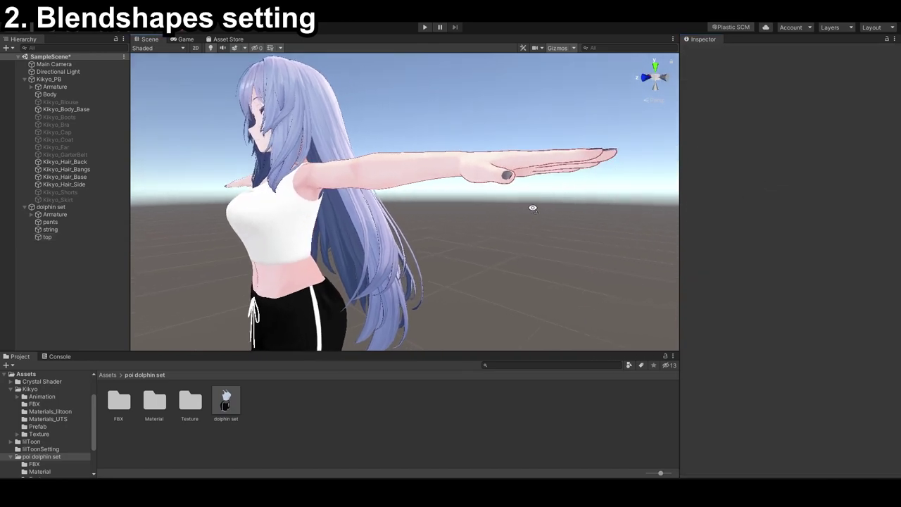
Step: Select the dolphin set material in the Material folder and lock the Inspector on it
click(185, 403)
double_click(152, 403)
click(119, 408)
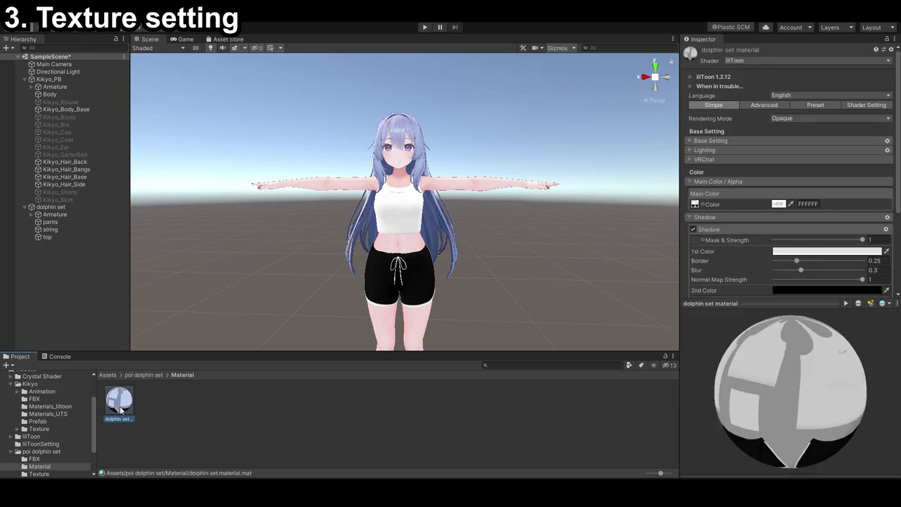
click(886, 41)
Step: Open the poi dolphin set's Texture folder and apply 02.black as the material's main color texture
click(143, 374)
click(194, 406)
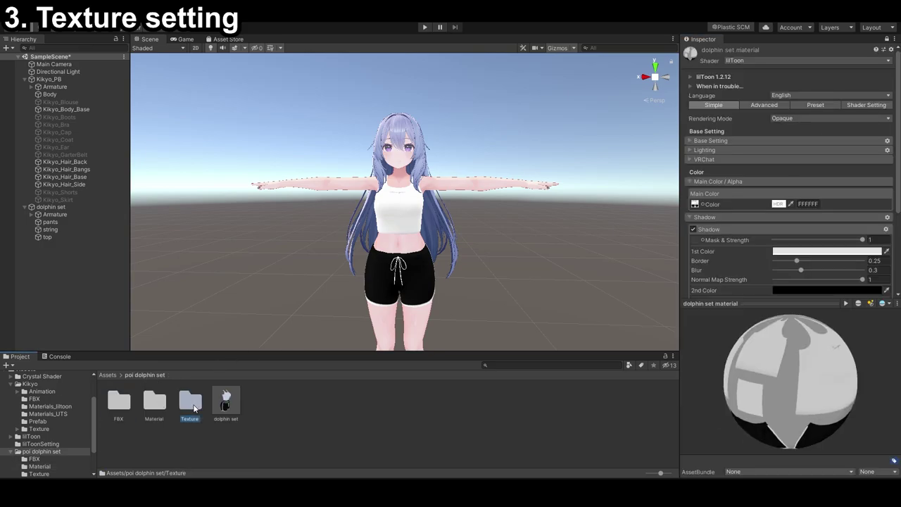
double_click(189, 409)
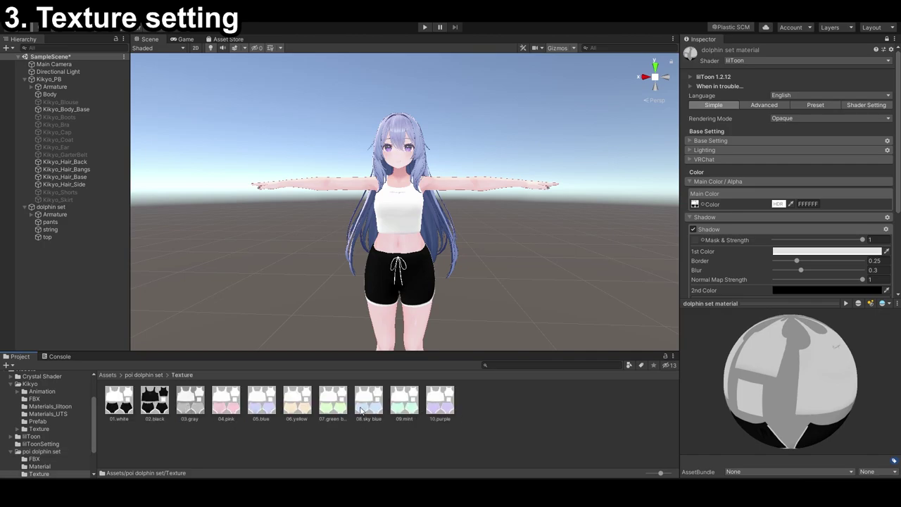
drag(151, 406, 696, 205)
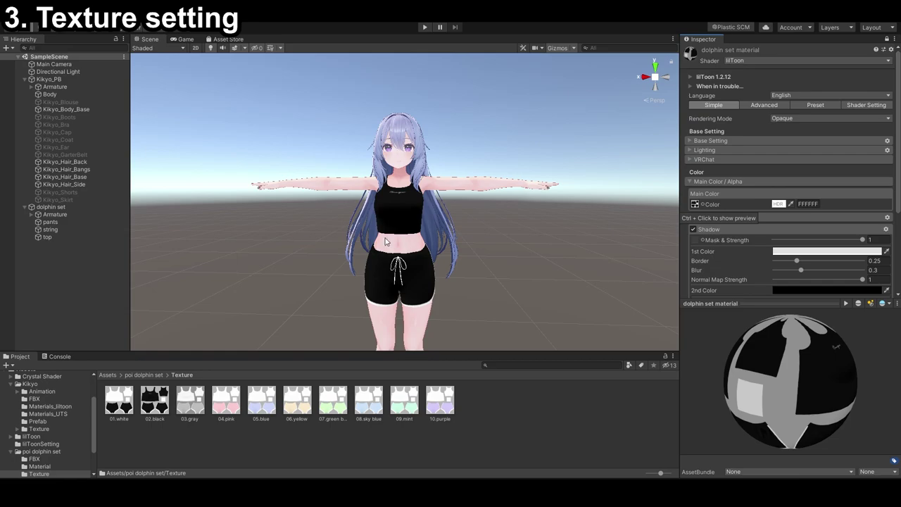
Step: Apply the color variants from 03.gray onward one after another as the material's main color texture, ending with 10.purple
drag(527, 296, 696, 204)
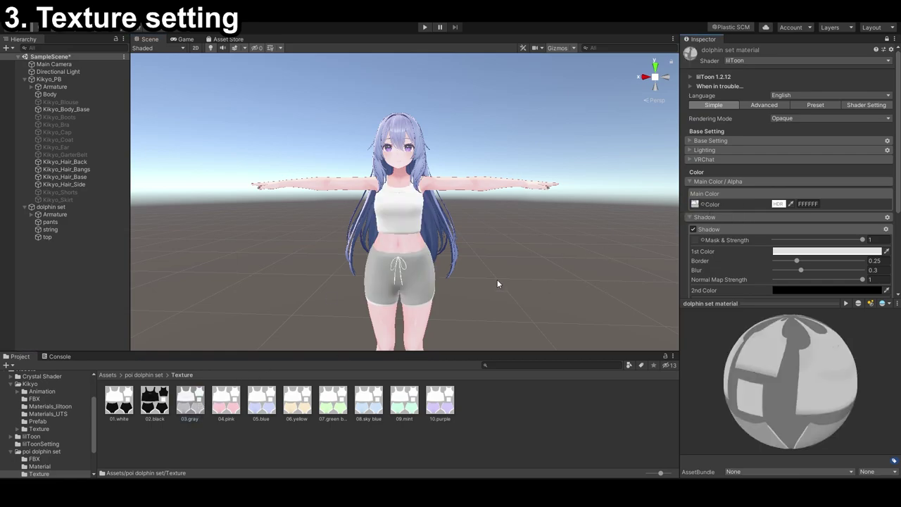
drag(226, 400, 695, 204)
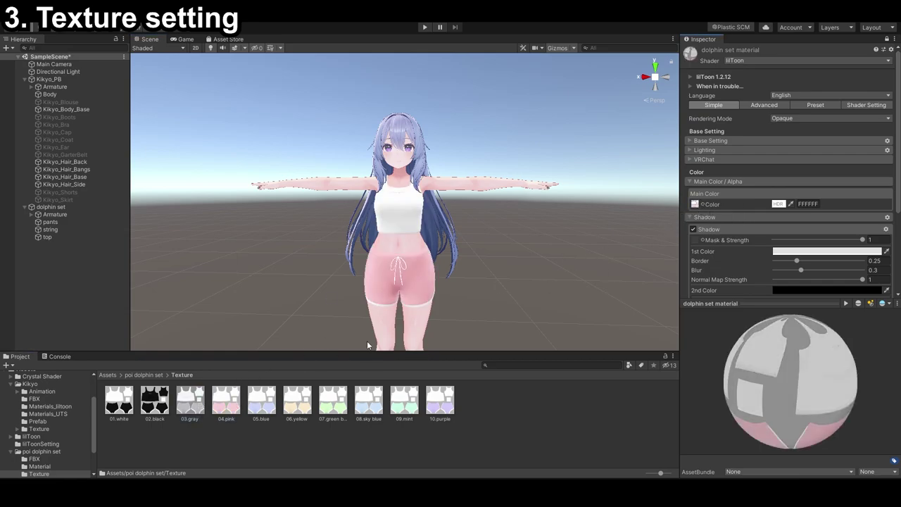
drag(262, 407, 632, 249)
drag(698, 209, 695, 204)
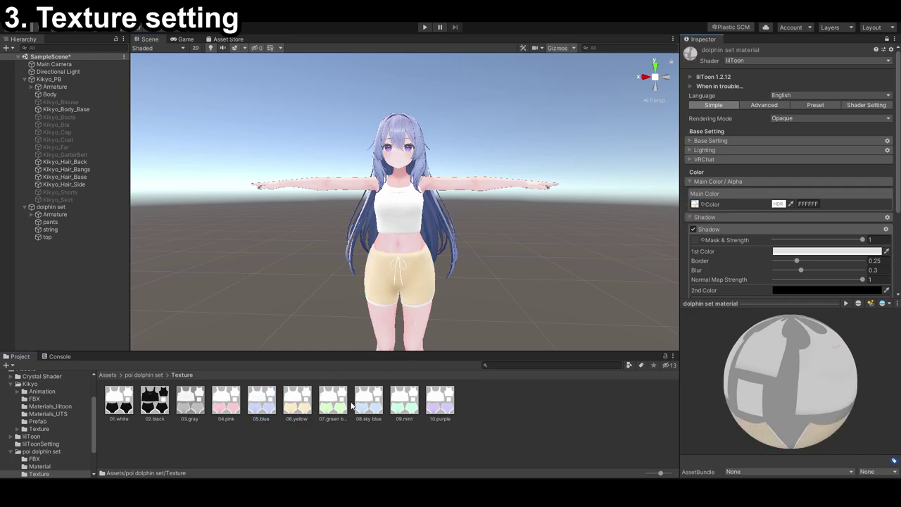
drag(368, 403, 697, 209)
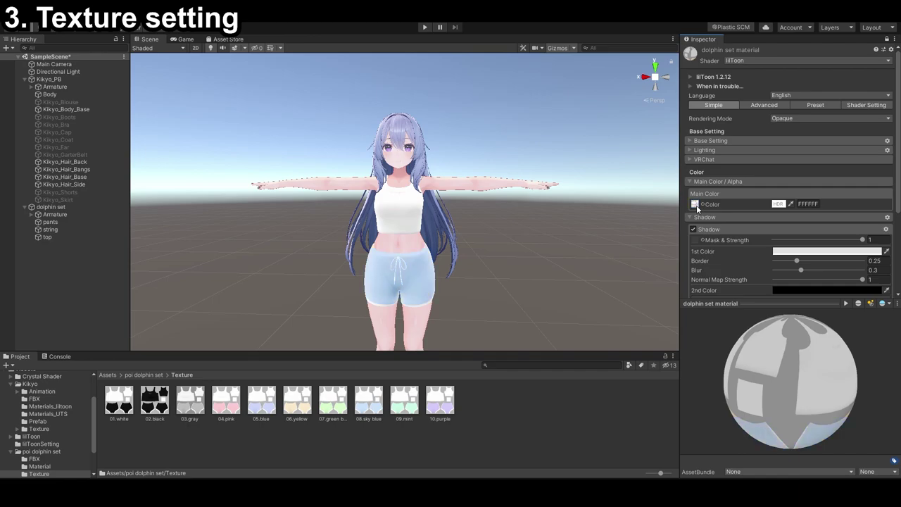
drag(655, 261, 697, 205)
drag(440, 400, 696, 205)
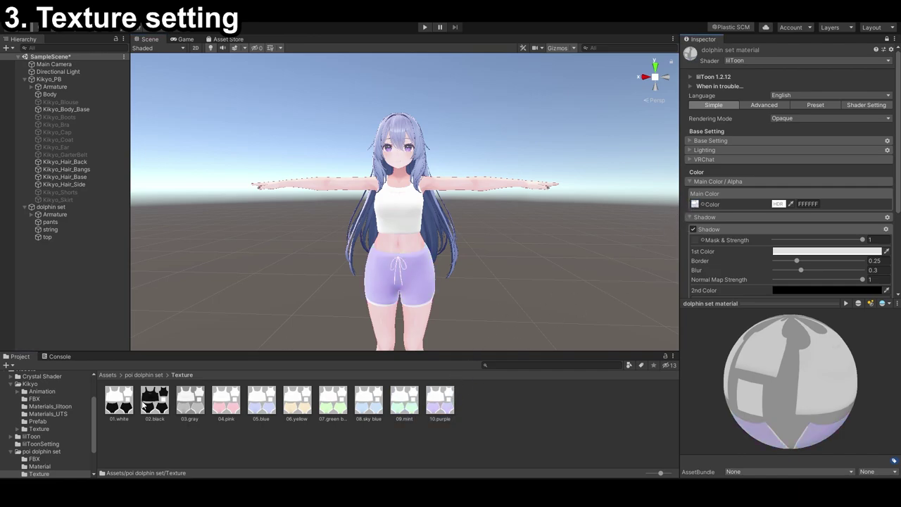
Step: Apply 01.white as the dolphin set material's main color texture and unlock the Inspector
drag(129, 407, 696, 205)
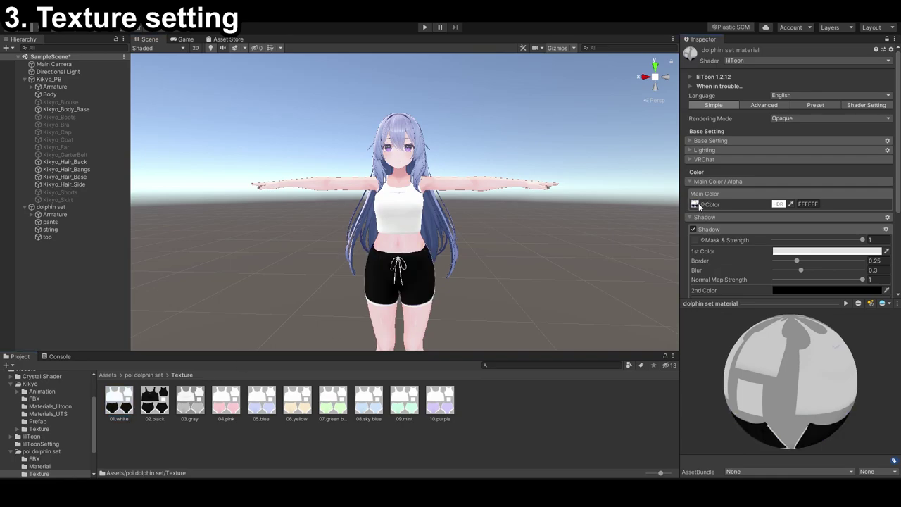
click(887, 40)
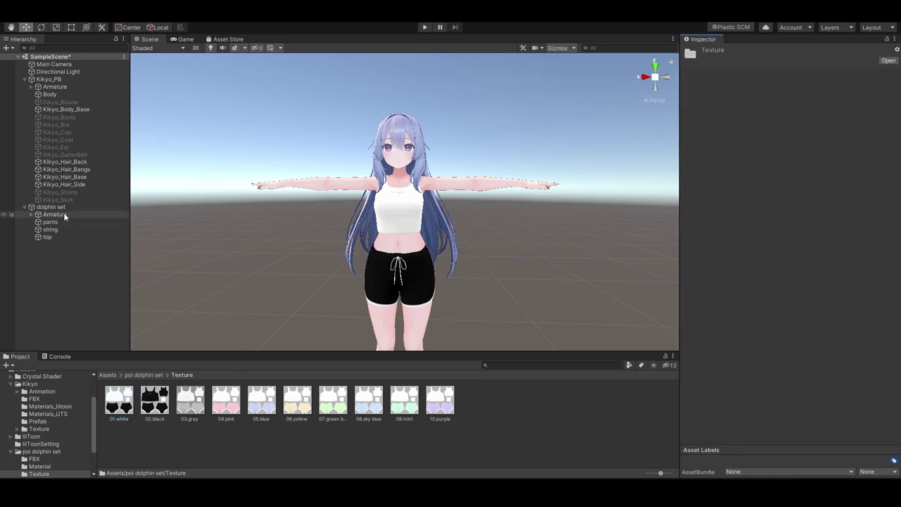
Step: Expand the dolphin set's Armature hierarchy through Hips and Spine to the bones under Chest
click(45, 208)
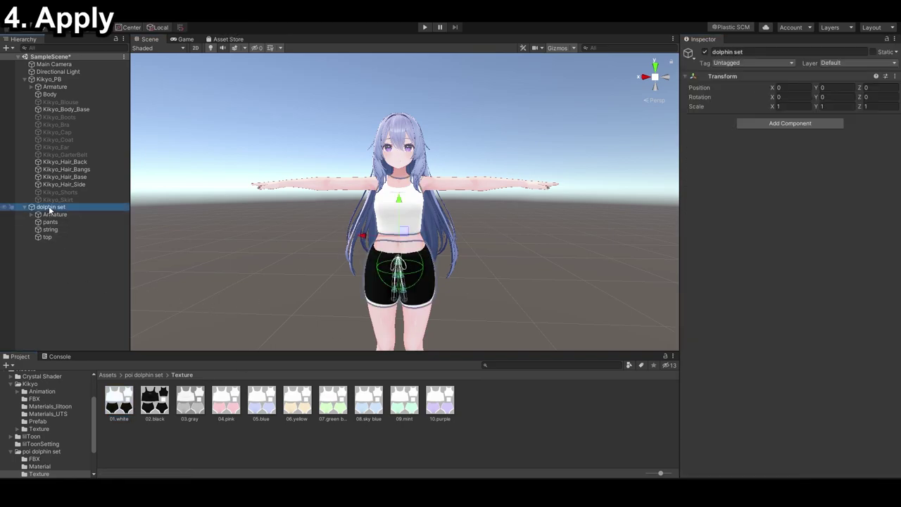
click(49, 214)
click(31, 214)
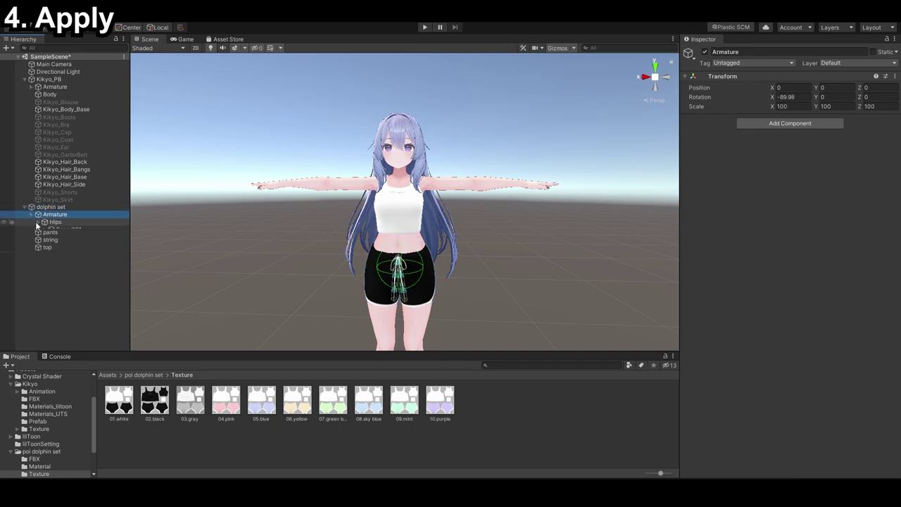
click(37, 222)
click(43, 244)
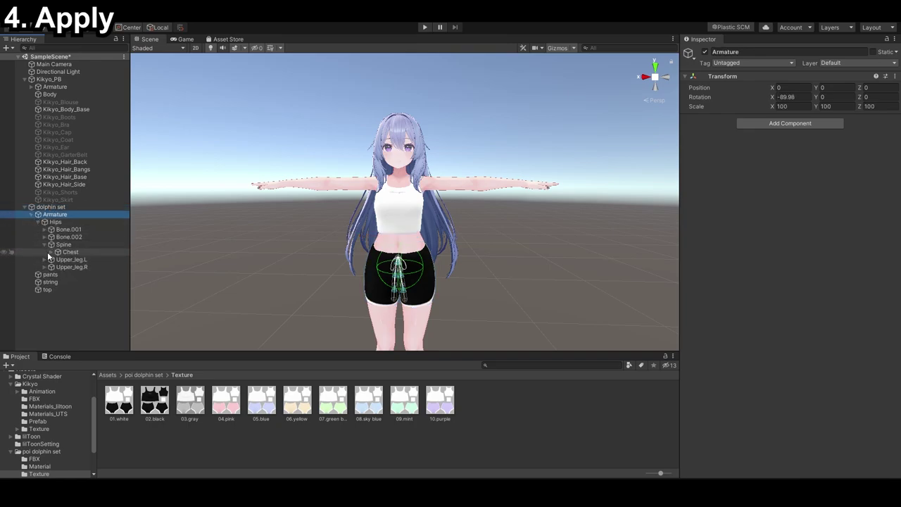
click(51, 252)
Step: Check the child bones of the dolphin set's upper legs, and expand its shoulder and neck bones down to the upper arms and head
click(44, 297)
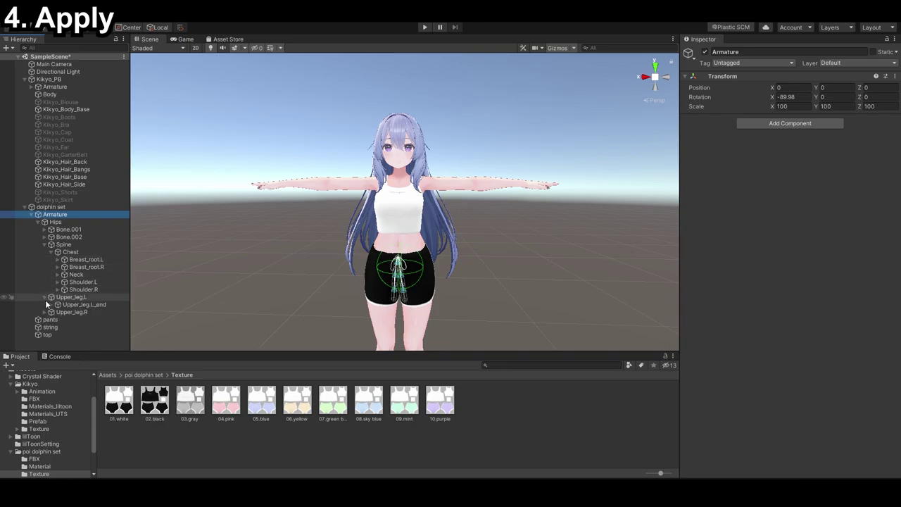
click(45, 311)
click(42, 311)
click(42, 298)
click(58, 289)
click(58, 282)
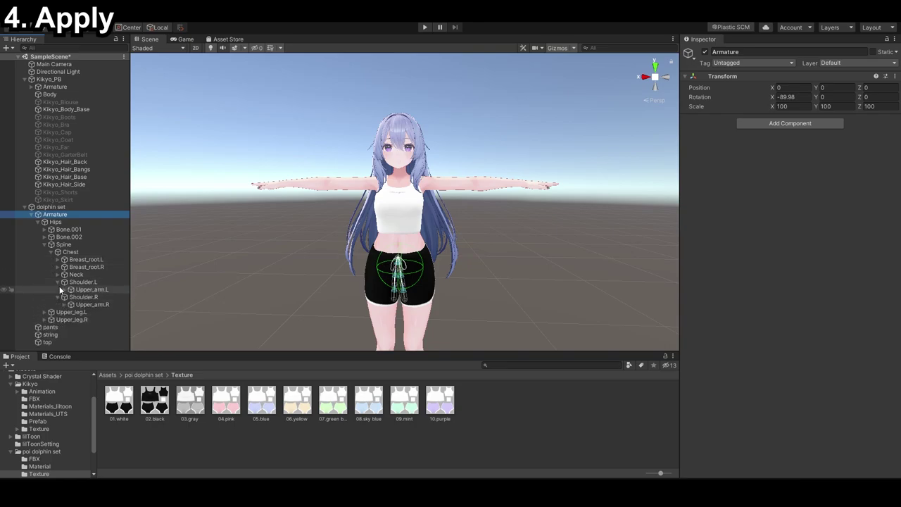
click(57, 276)
click(58, 274)
click(63, 282)
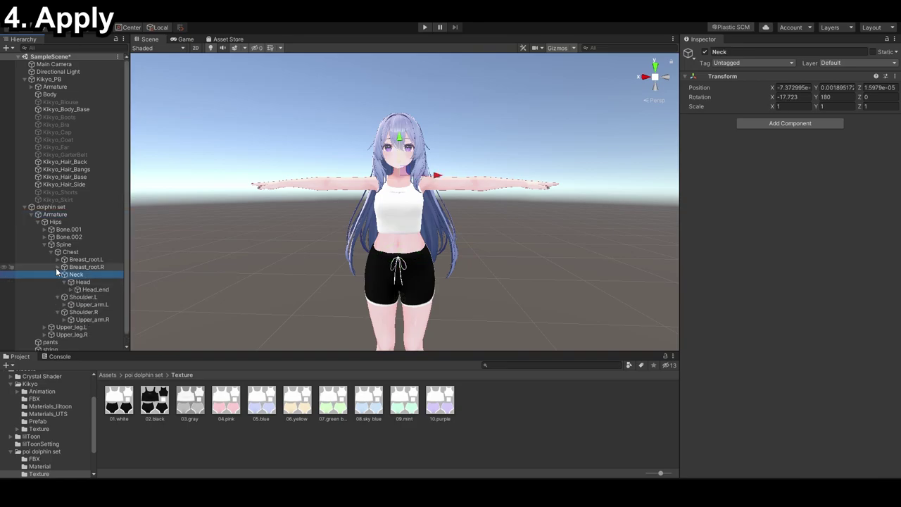
Step: Expand Kikyo_PB's Armature through Hips, Spine and Chest, including its Neck, Shoulder.L and Shoulder.R bones
click(32, 87)
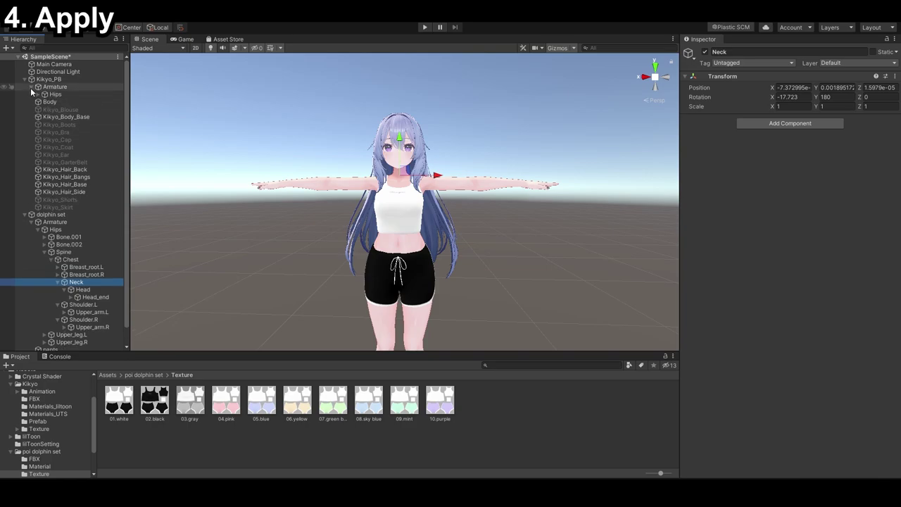
click(39, 94)
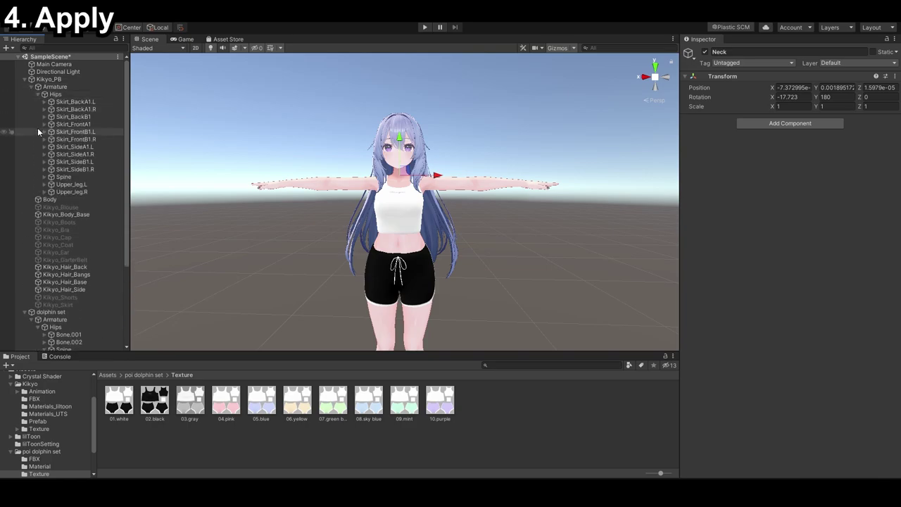
click(44, 177)
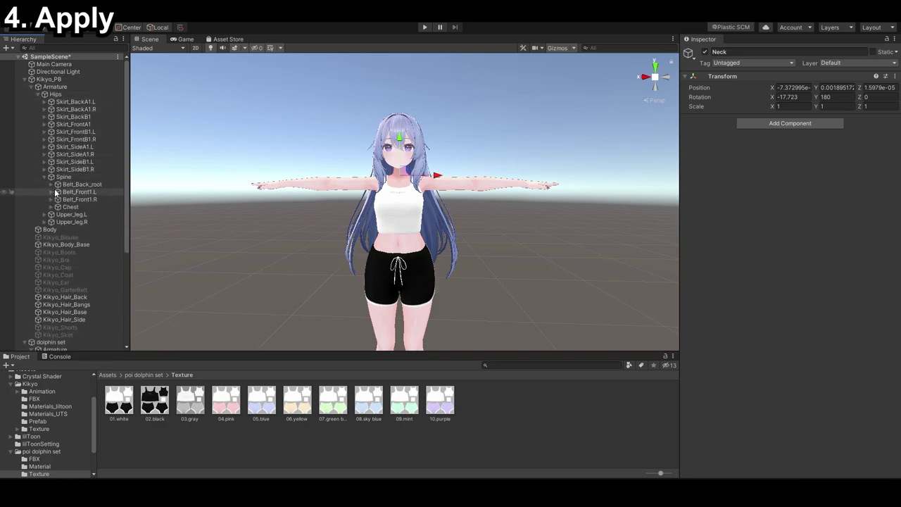
click(51, 207)
click(58, 230)
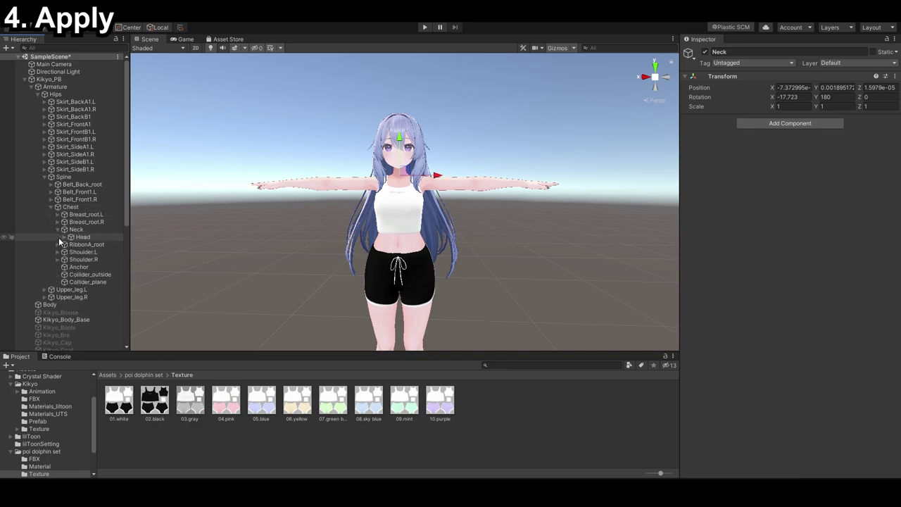
click(58, 252)
click(58, 267)
Step: Parent the dolphin set's Upper_leg.R and Upper_leg.L under Kikyo's matching leg bones, and collapse both leg branches
scroll(71, 247, down, 10)
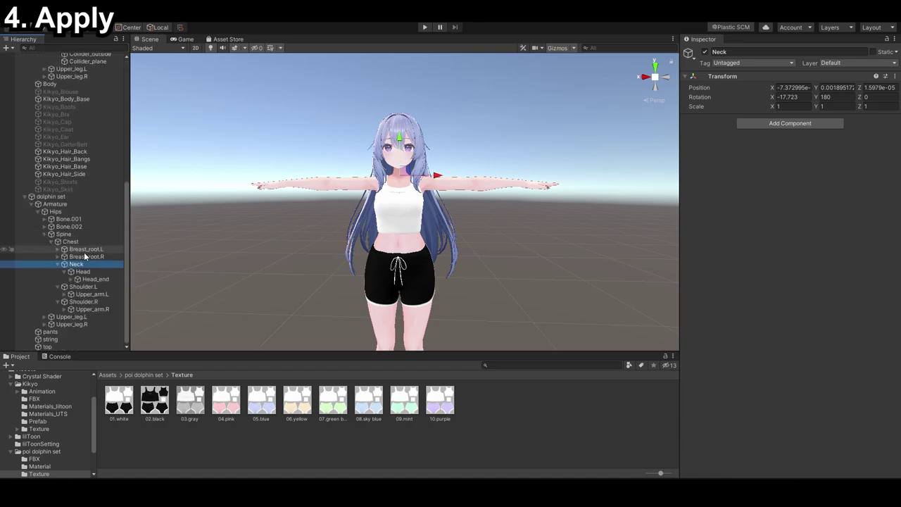
click(77, 324)
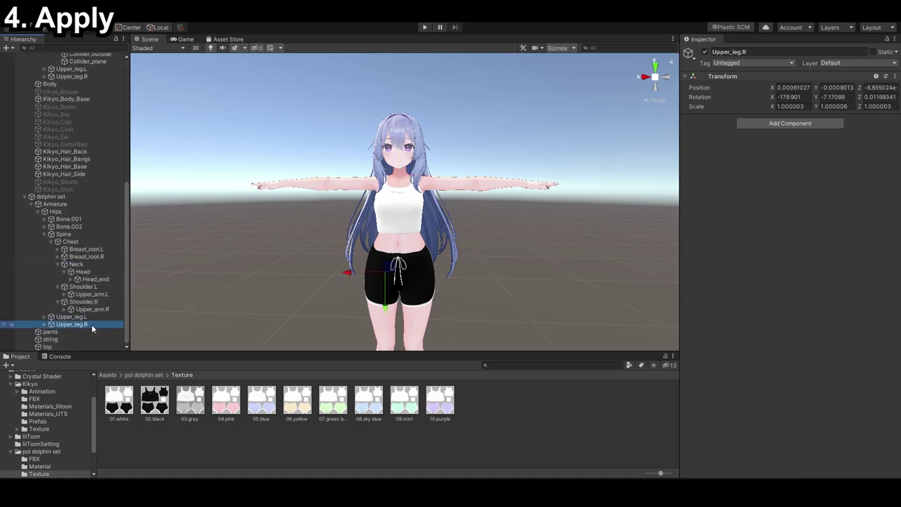
drag(66, 323, 78, 79)
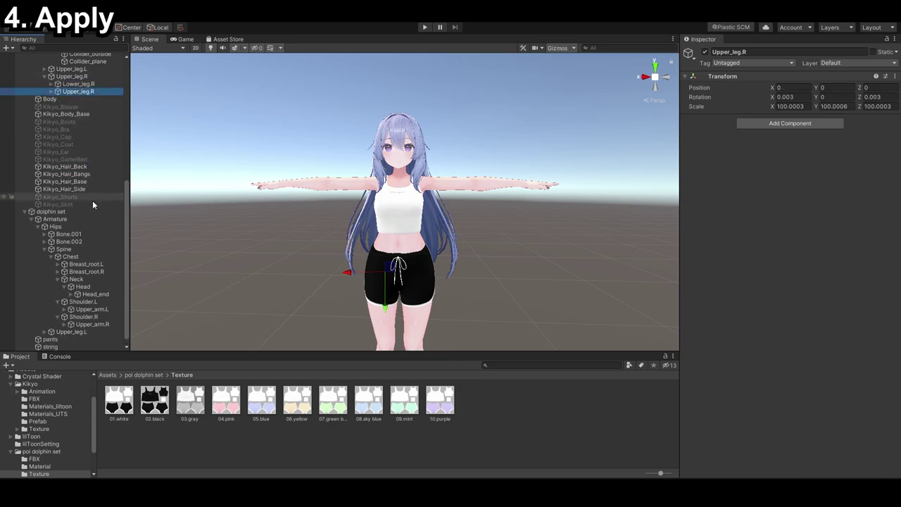
click(78, 324)
drag(61, 325, 72, 65)
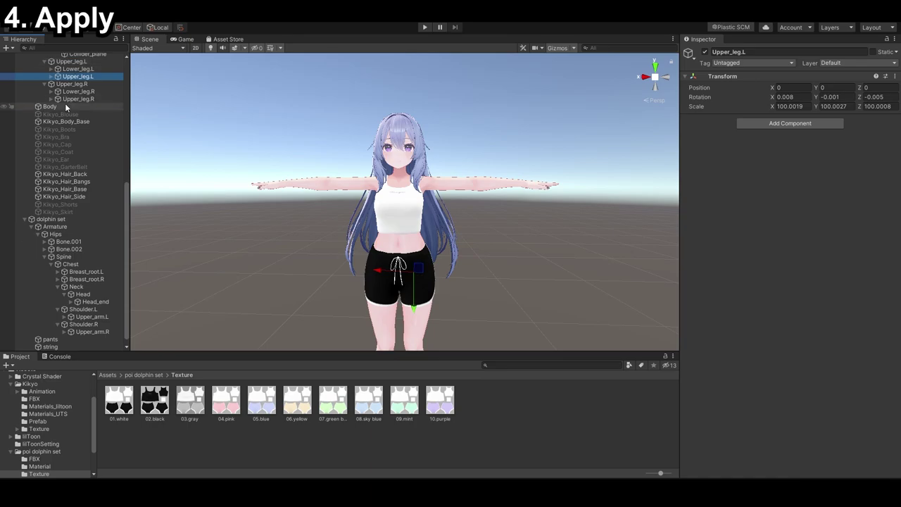
scroll(67, 141, down, 1)
scroll(73, 204, up, 5)
click(45, 161)
click(43, 138)
Step: Parent the dolphin set's Upper_arm.R and Shoulder.R under Kikyo's bones of the same names
scroll(85, 211, down, 3)
click(90, 324)
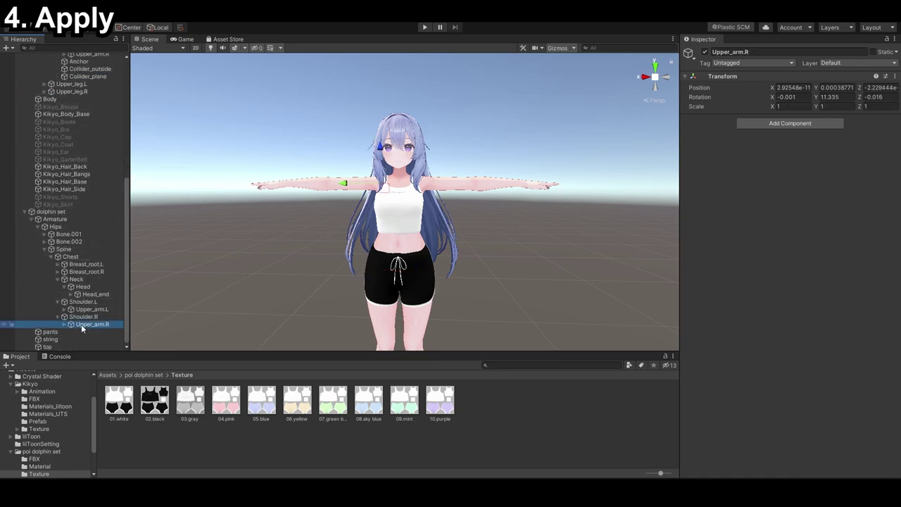
drag(77, 324, 95, 184)
scroll(81, 296, down, 6)
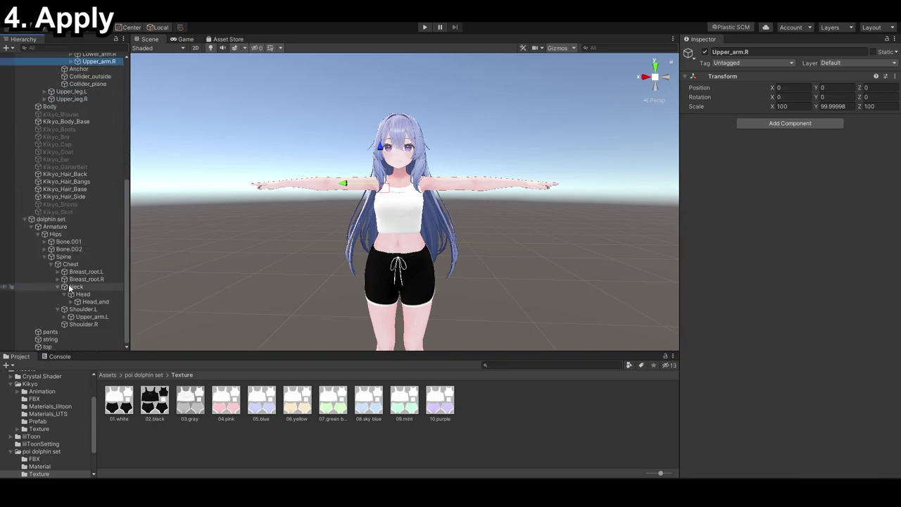
click(80, 324)
drag(103, 326, 97, 235)
scroll(85, 218, down, 7)
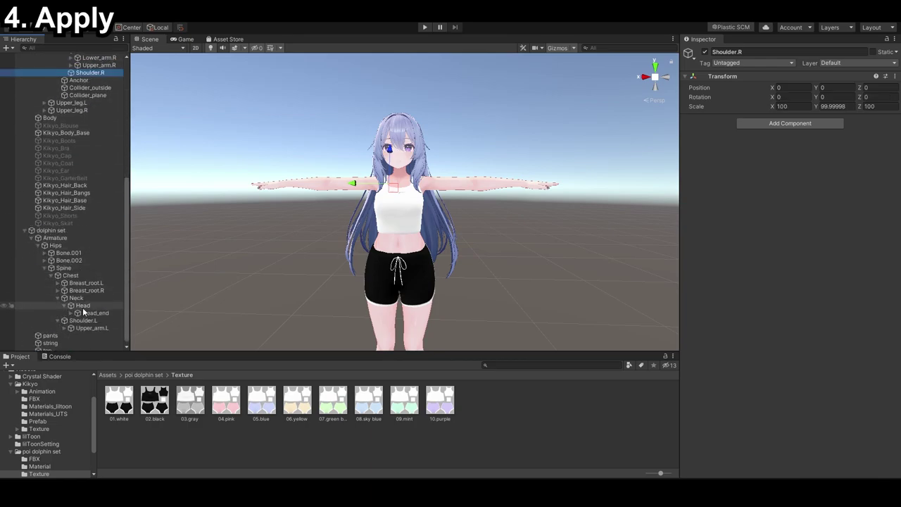
Step: Parent the dolphin set's Upper_arm.L and Shoulder.L under Kikyo's bones of the same names
click(84, 328)
drag(85, 330, 92, 140)
scroll(84, 206, down, 5)
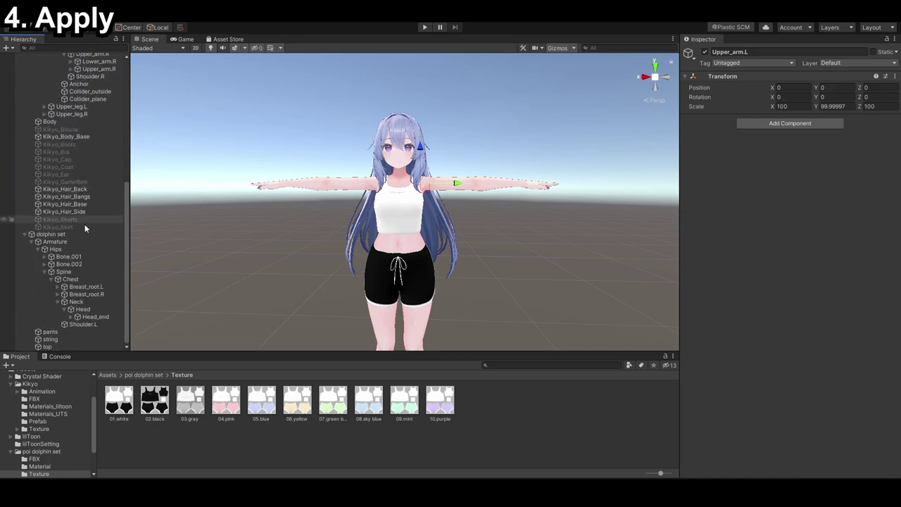
drag(81, 323, 91, 128)
scroll(81, 211, down, 5)
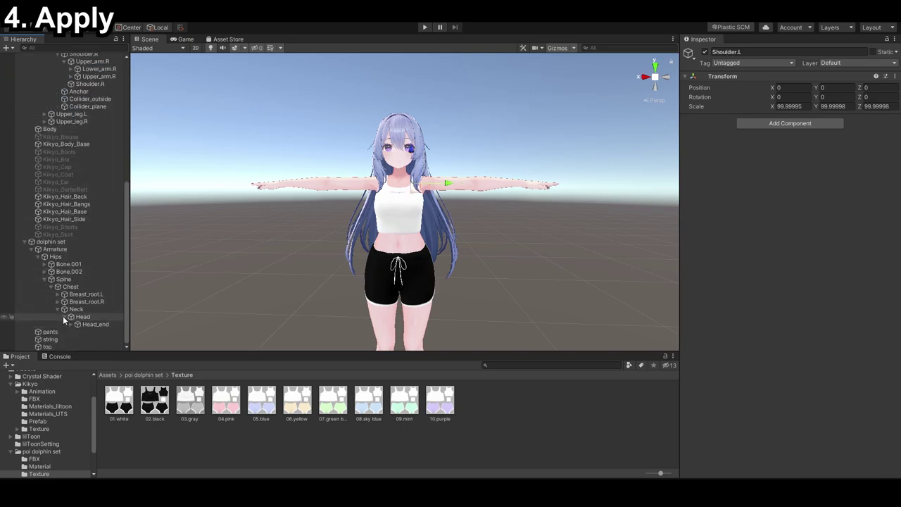
Step: Parent the dolphin set's Head, including its Head_end, and its Neck under Kikyo's matching Head and Neck bones
click(64, 317)
click(78, 325)
drag(102, 308, 89, 169)
scroll(79, 214, down, 5)
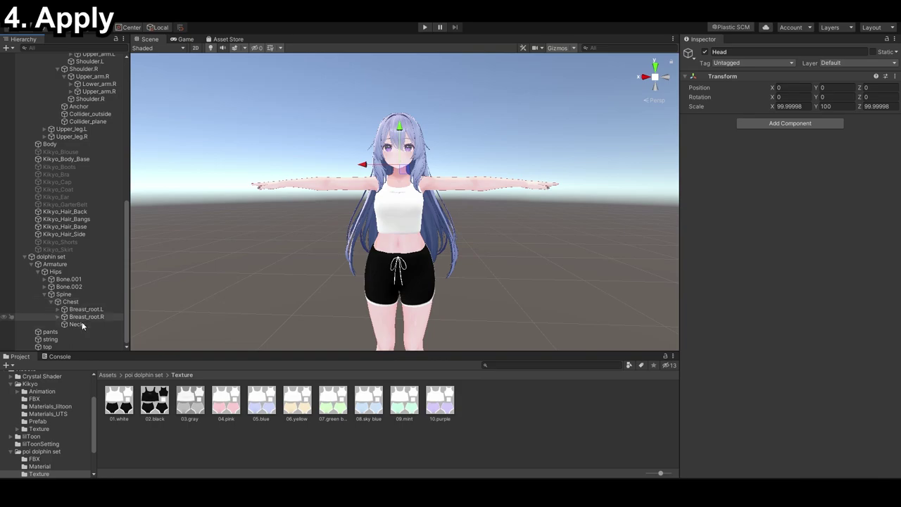
drag(80, 324, 89, 92)
scroll(77, 232, down, 5)
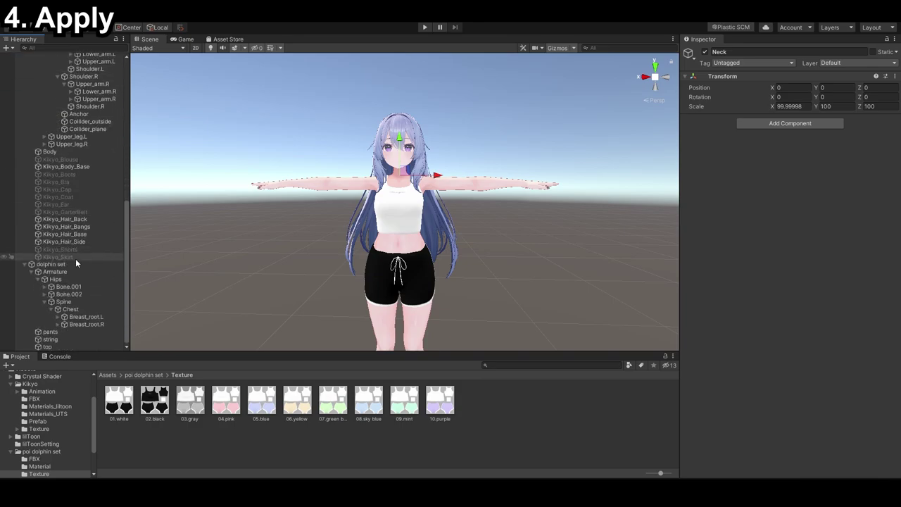
Step: Expand the dolphin set's Breast_root.L and Breast_root.R branches down to their Breast_2 bones
click(59, 324)
click(57, 323)
click(57, 318)
click(63, 324)
scroll(71, 332, down, 1)
click(58, 324)
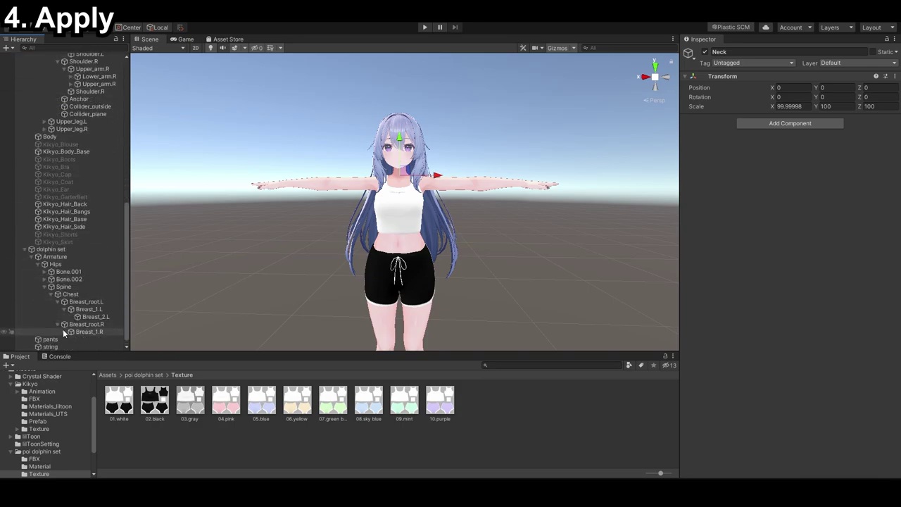
click(63, 332)
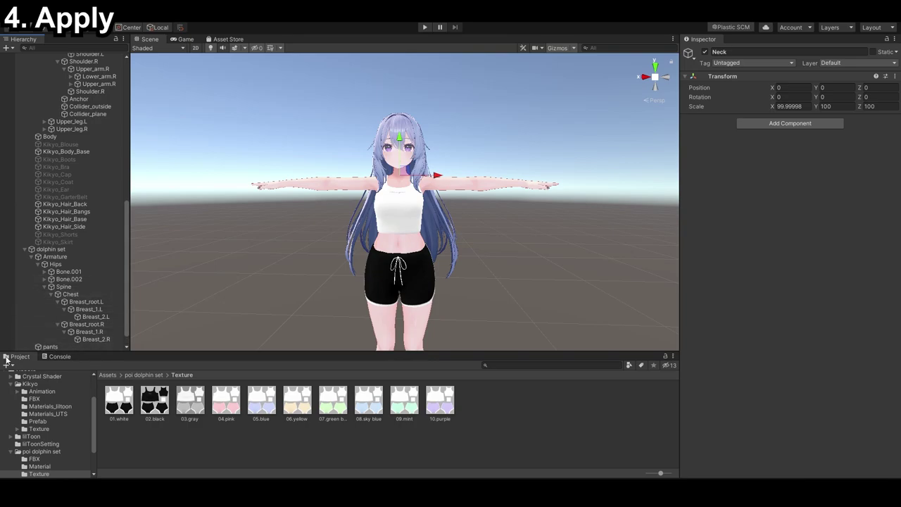
Step: Parent the dolphin set's Breast_2.R and Breast_1.R under Kikyo's bones of the same names
click(90, 340)
scroll(90, 335, down, 1)
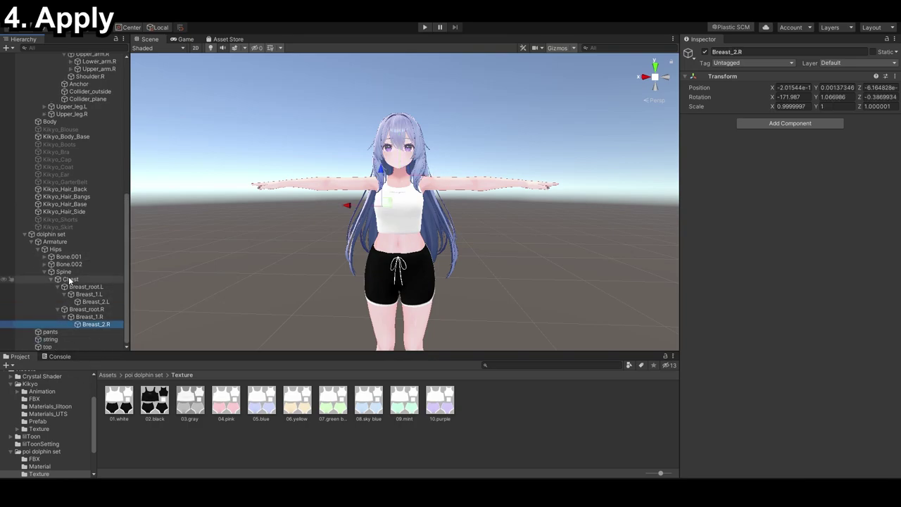
drag(88, 328, 99, 62)
scroll(97, 54, up, 5)
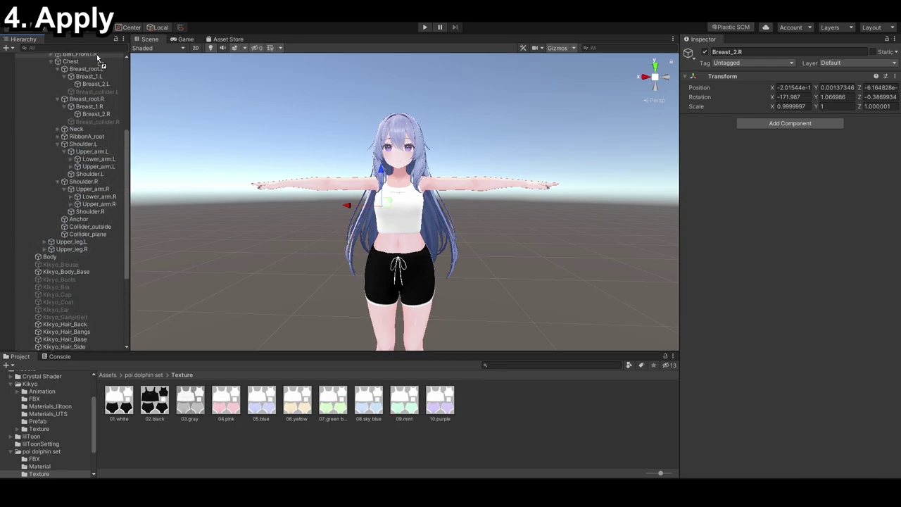
scroll(84, 282, down, 8)
click(82, 325)
drag(82, 325, 93, 62)
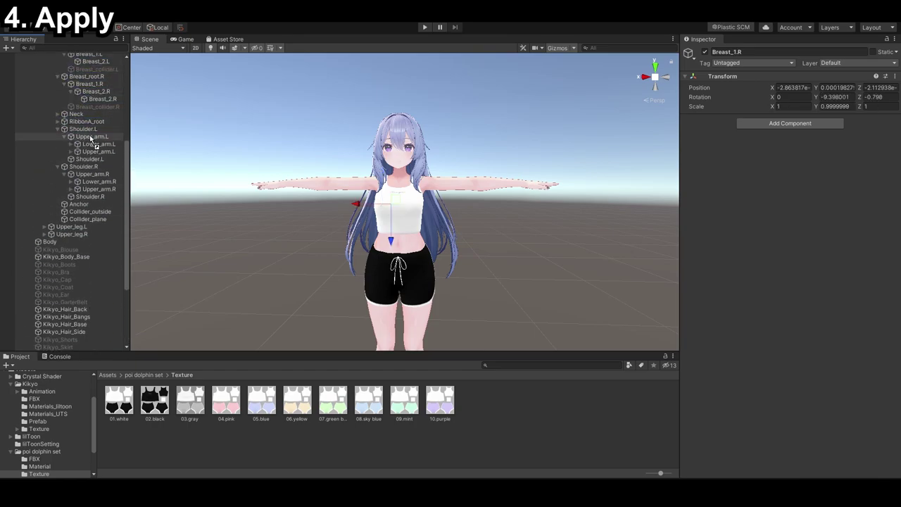
drag(95, 87, 95, 86)
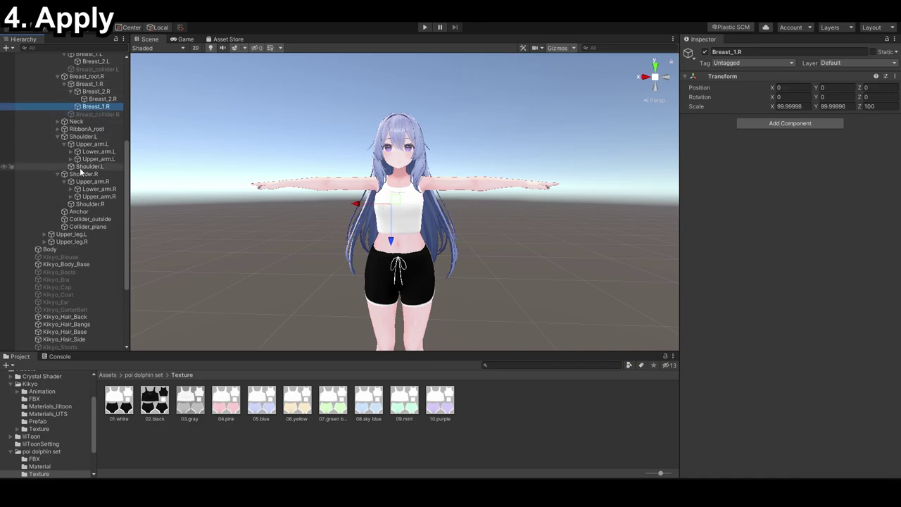
Step: Parent the dolphin set's Breast_root.R under Kikyo's Breast_root.R bone
scroll(82, 219, down, 5)
click(84, 325)
drag(77, 326, 108, 131)
drag(97, 63, 87, 61)
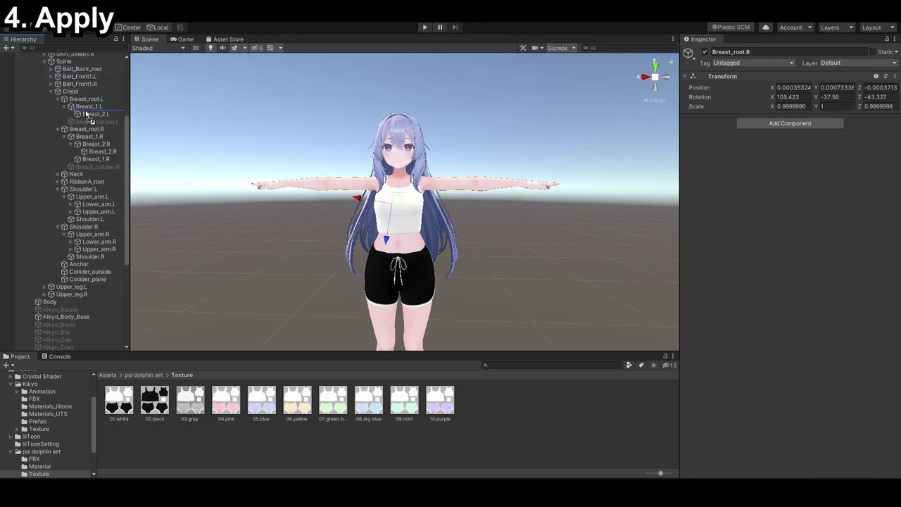
drag(87, 131, 88, 132)
Step: Parent the dolphin set's Breast_2.L, Breast_1.L and Breast_root.L under Kikyo's bones of the same names
scroll(78, 259, down, 5)
drag(84, 324, 86, 122)
scroll(81, 211, down, 6)
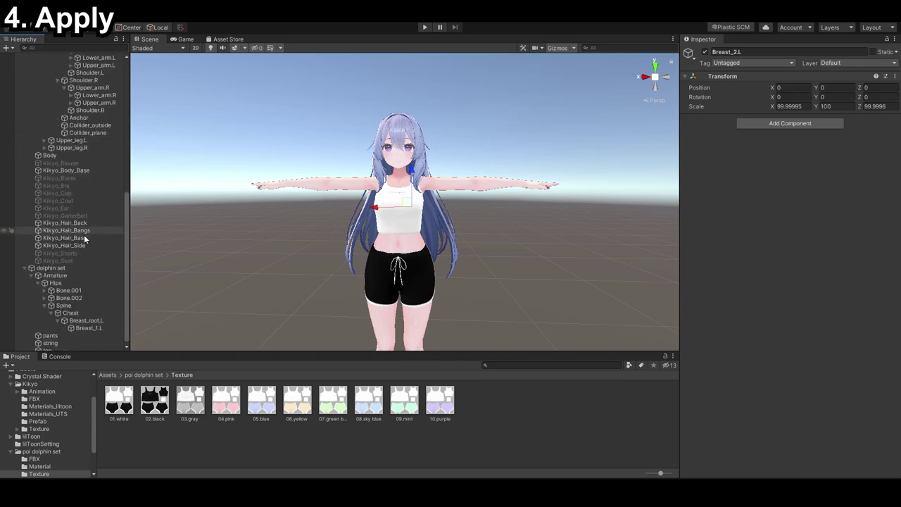
click(85, 323)
drag(85, 323, 71, 62)
scroll(79, 144, down, 6)
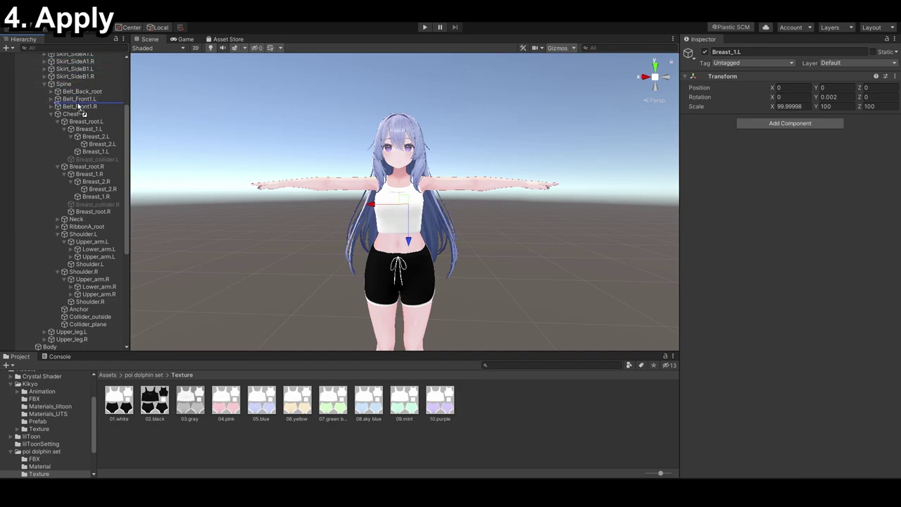
drag(82, 123, 82, 123)
scroll(78, 148, down, 8)
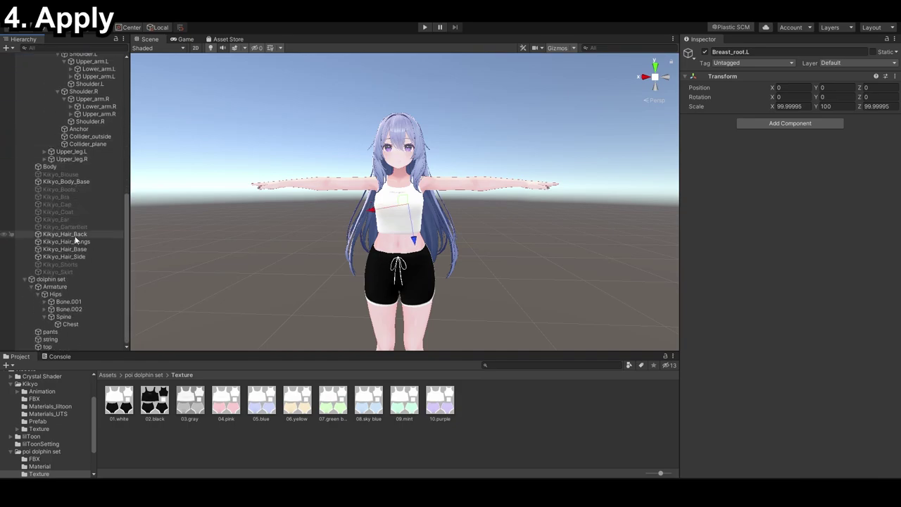
Step: Parent the dolphin set's emptied Chest and Spine bones under Kikyo's matching Chest and Spine bones
drag(74, 61, 71, 63)
drag(82, 139, 76, 128)
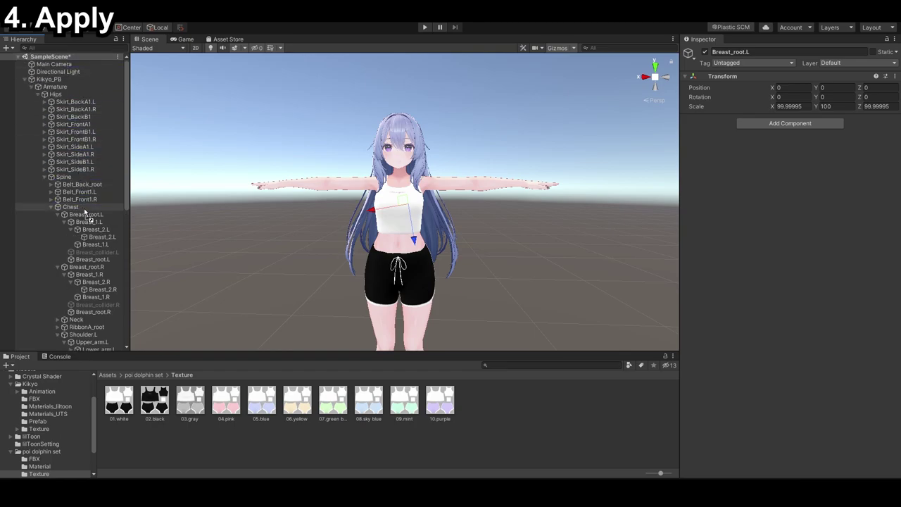
drag(85, 214, 85, 215)
scroll(84, 228, down, 10)
drag(82, 324, 70, 75)
scroll(67, 282, down, 8)
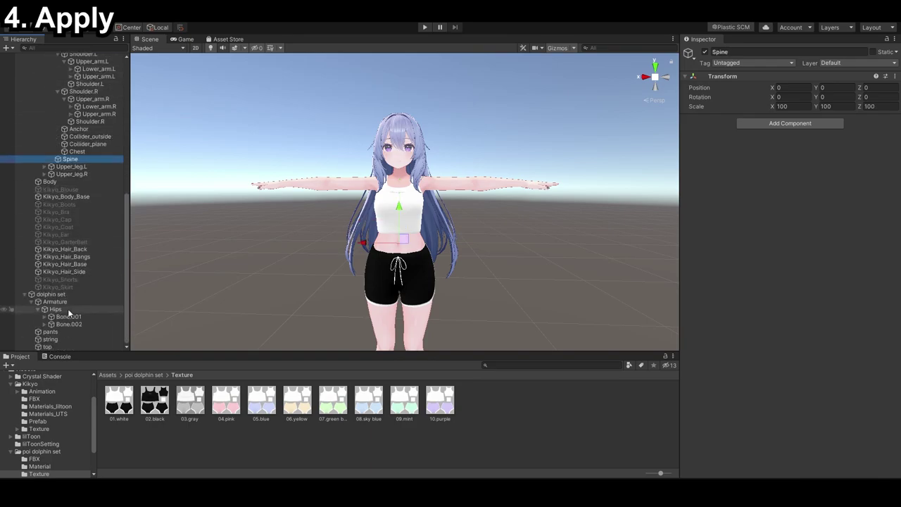
Step: Parent the dolphin set's Hips bone under Kikyo's Hips bone and delete the dolphin set's emptied Armature
click(38, 310)
click(56, 325)
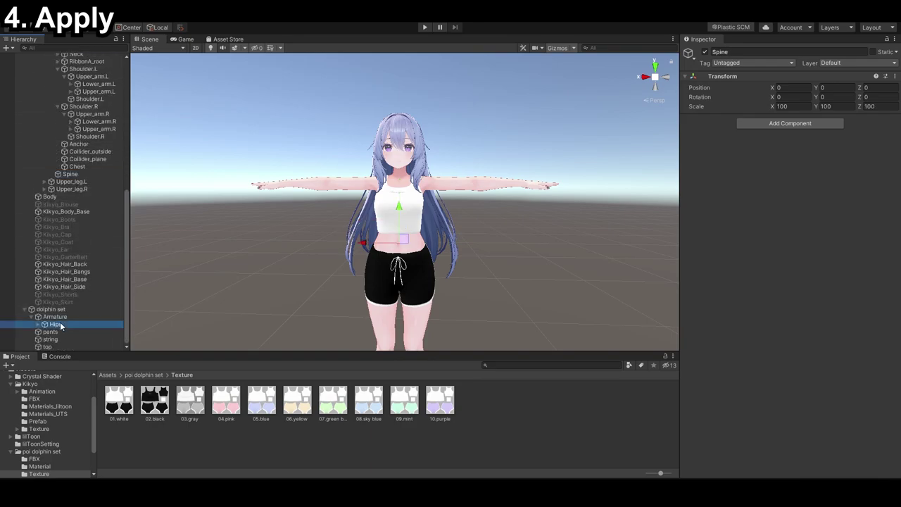
drag(81, 61, 74, 221)
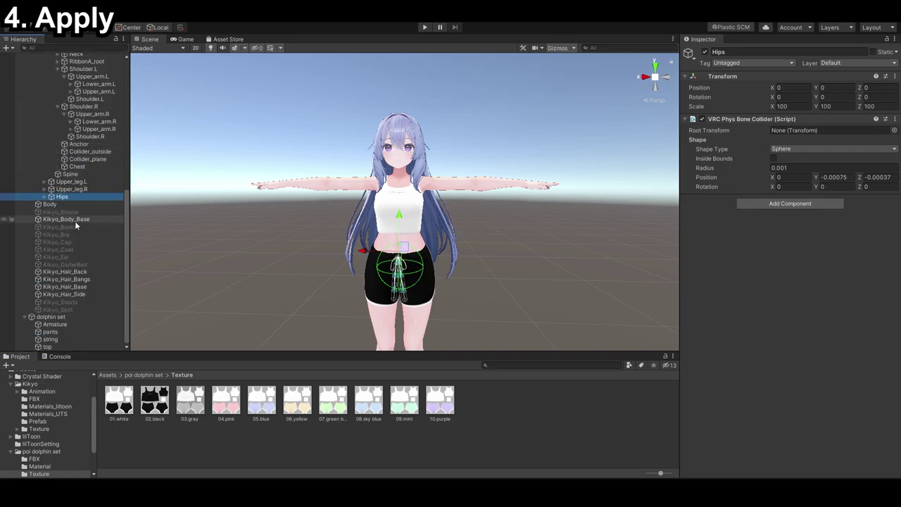
click(59, 326)
key(Delete)
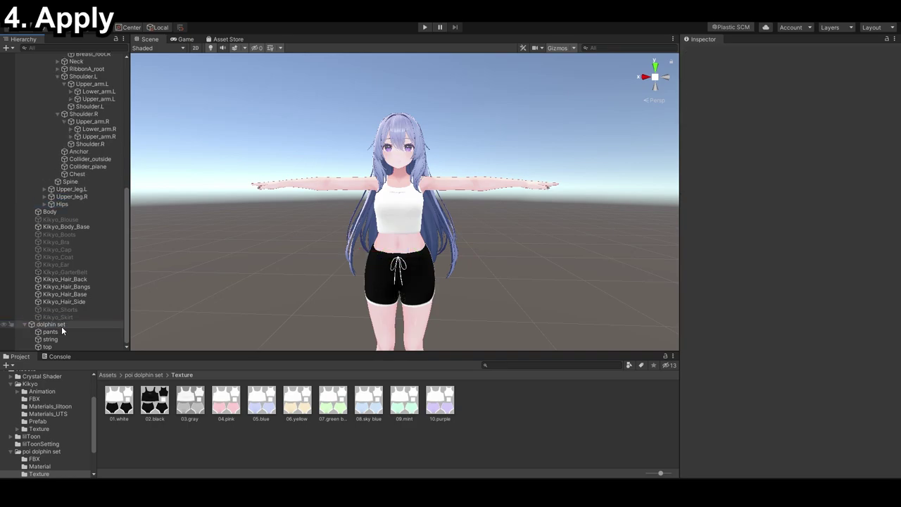
Step: Parent the dolphin set object, with its pants, string and top meshes, directly under the Kikyo avatar
click(61, 324)
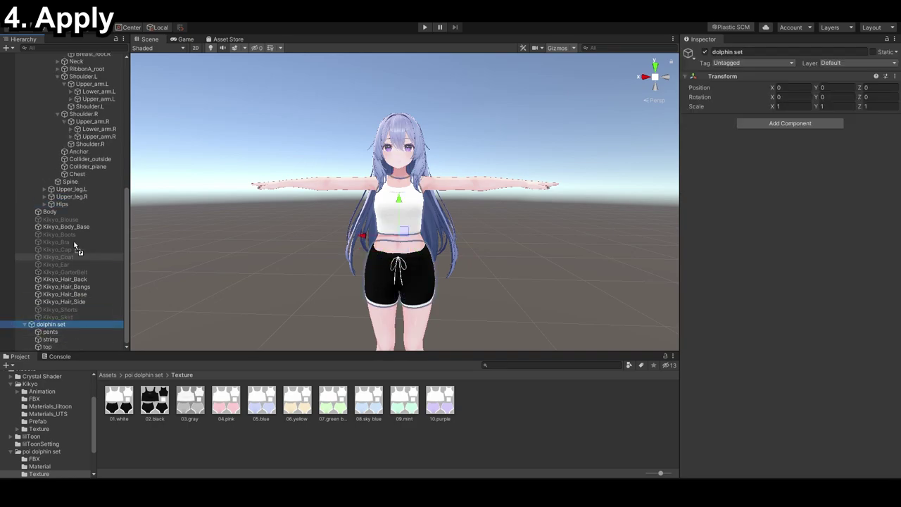
drag(65, 61, 51, 85)
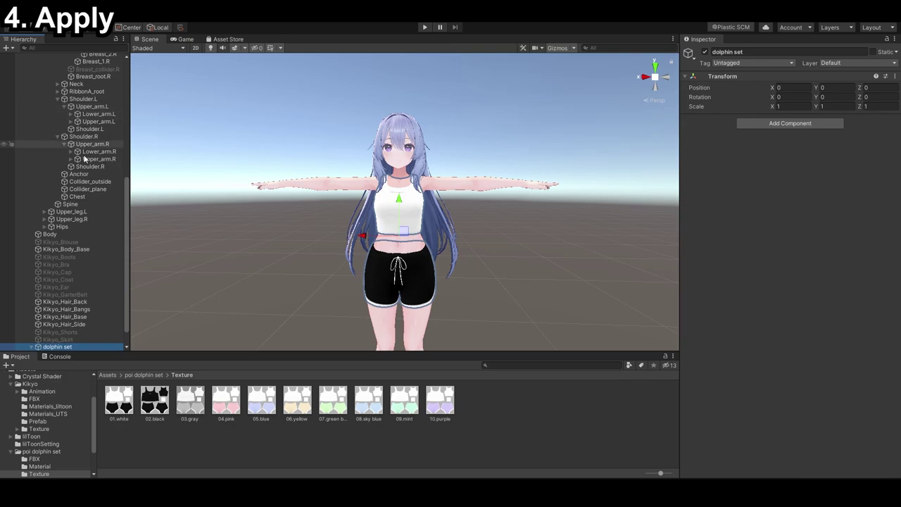
scroll(28, 89, up, 5)
click(31, 79)
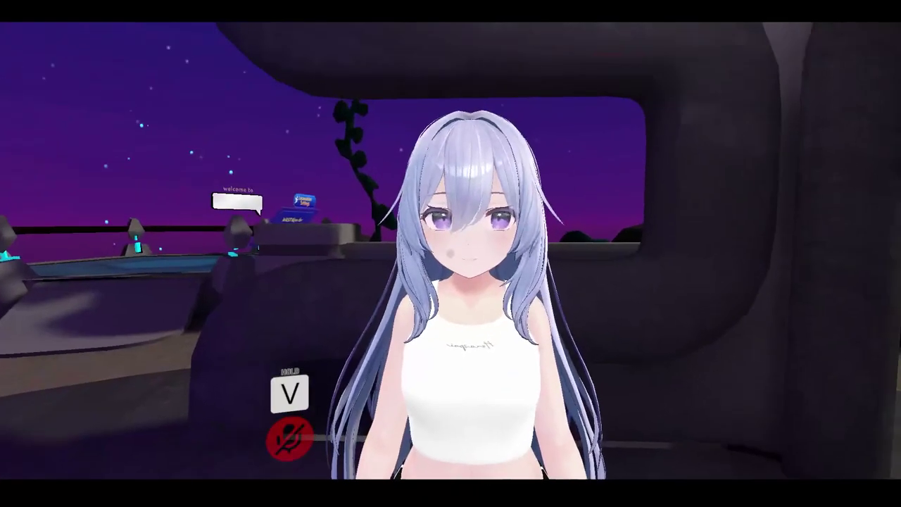
key(s)
key(v)
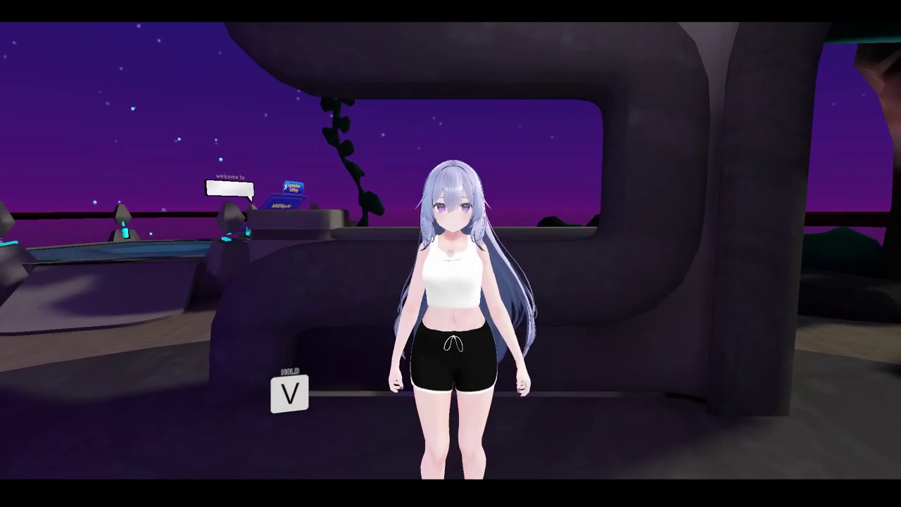
key(w)
key(s)
key(v)
key(w)
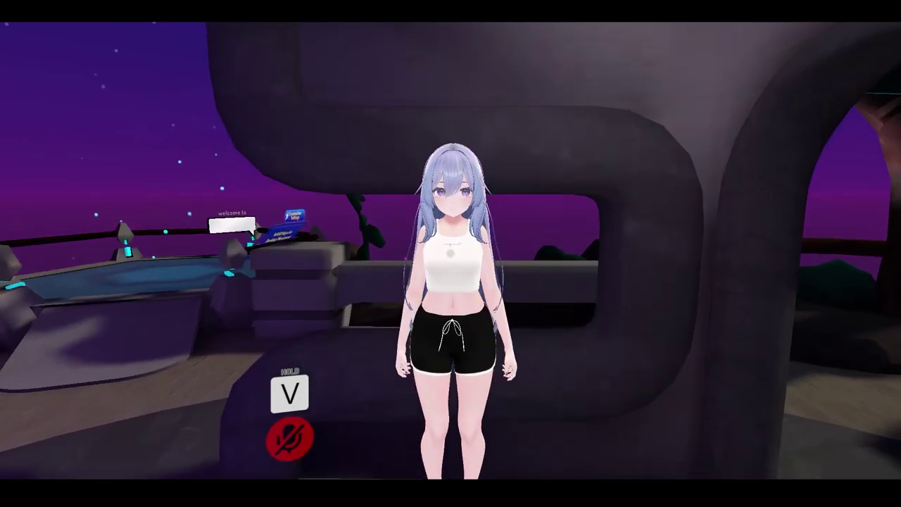